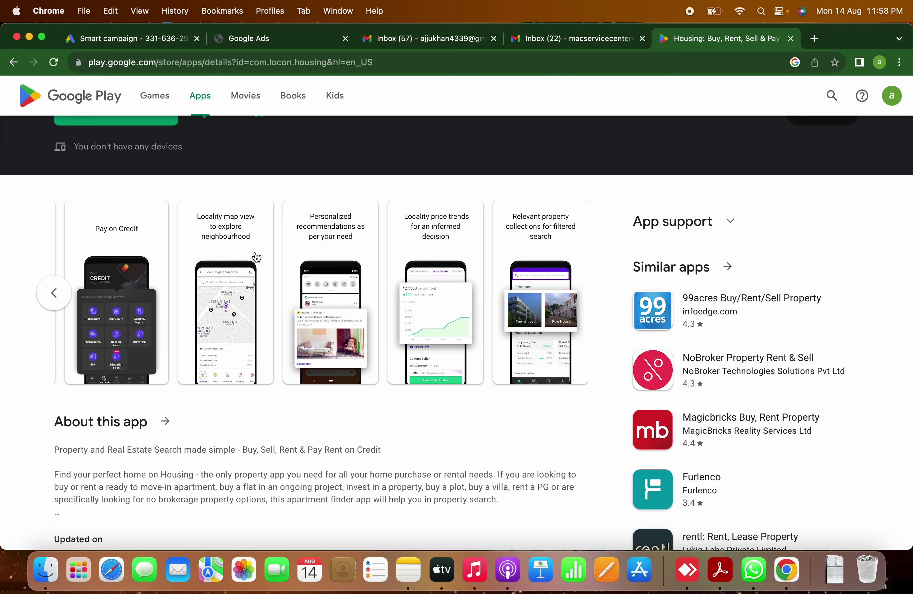
Return from the Play Store listing to the Google Ads new campaign page and change the setup to Expert Mode.
{"action": "left_click", "coordinate": [386, 63]}
{"action": "left_click", "coordinate": [438, 119]}
{"action": "left_click", "coordinate": [113, 37]}
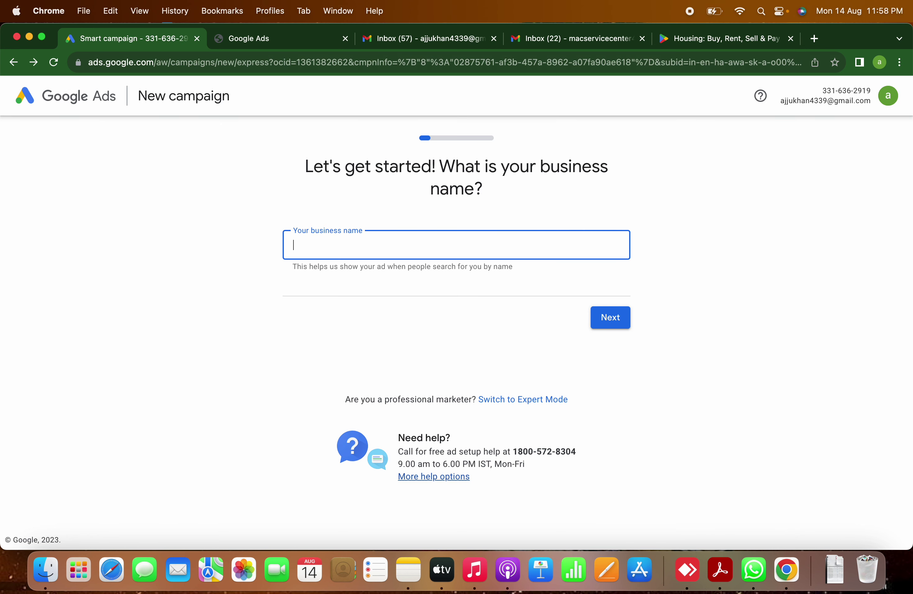
{"action": "left_click", "coordinate": [600, 180]}
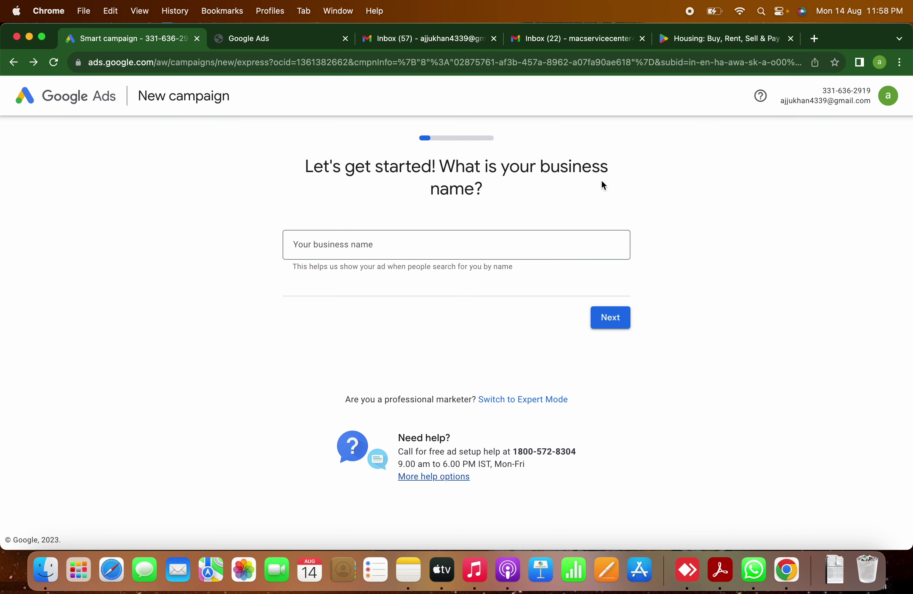
{"action": "left_click", "coordinate": [518, 401]}
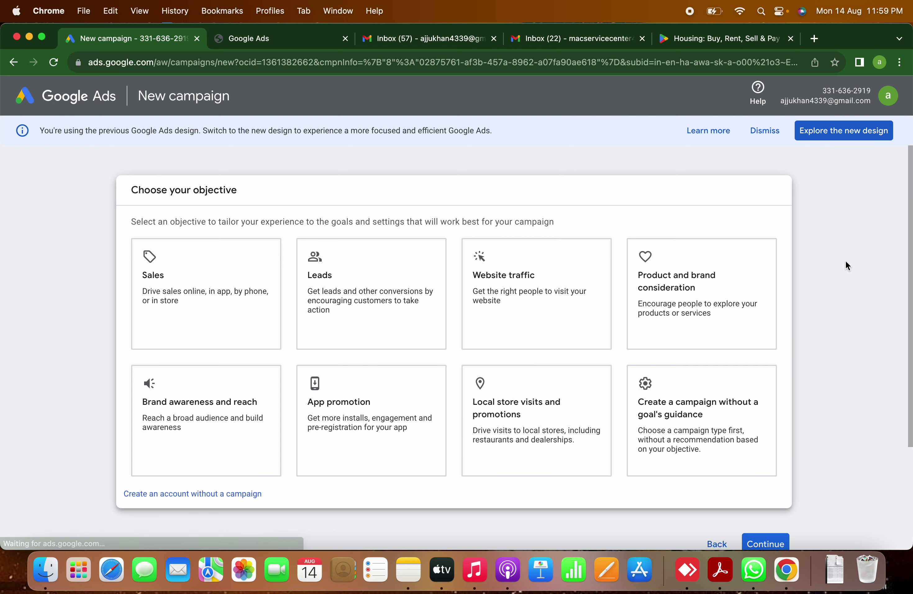
Choose App promotion as the campaign objective and Android as the mobile app's platform.
{"action": "scroll", "coordinate": [845, 261], "scroll_direction": "down", "scroll_amount": 2}
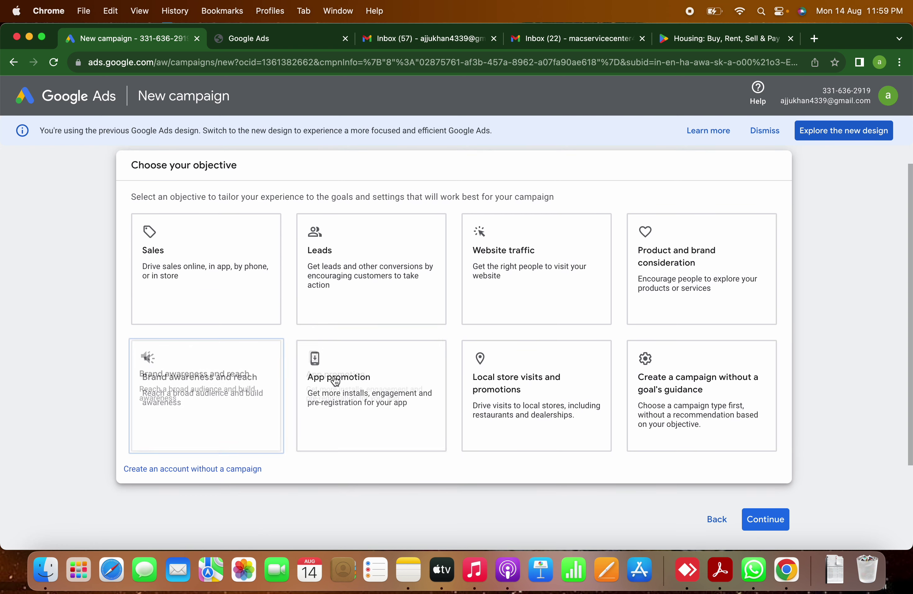
{"action": "left_click", "coordinate": [337, 383]}
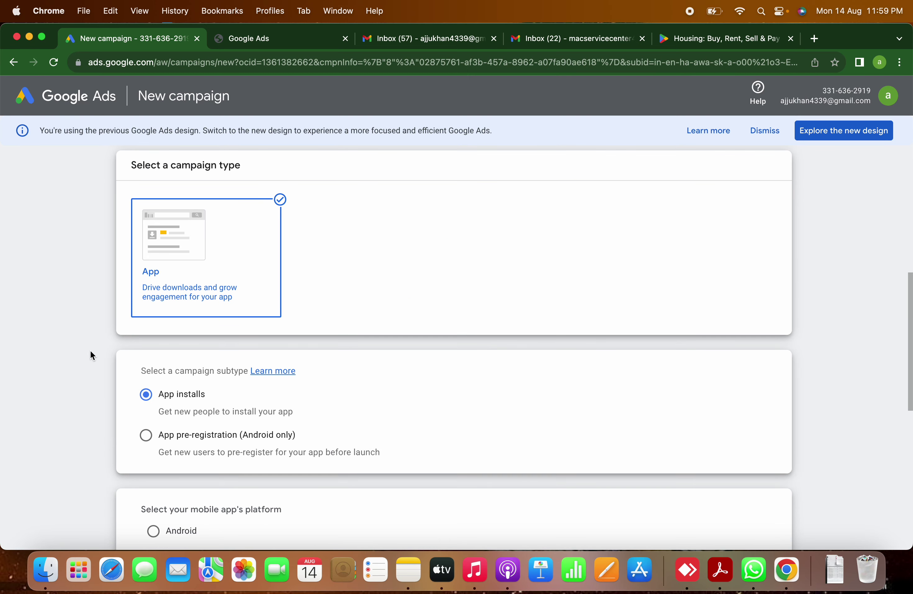
{"action": "scroll", "coordinate": [92, 355], "scroll_direction": "down", "scroll_amount": 5}
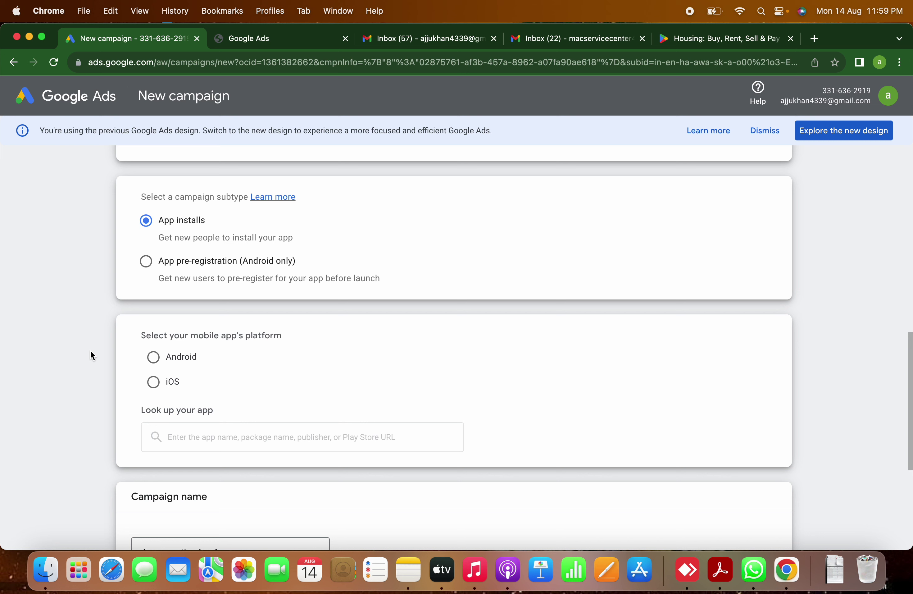
{"action": "left_click", "coordinate": [194, 359]}
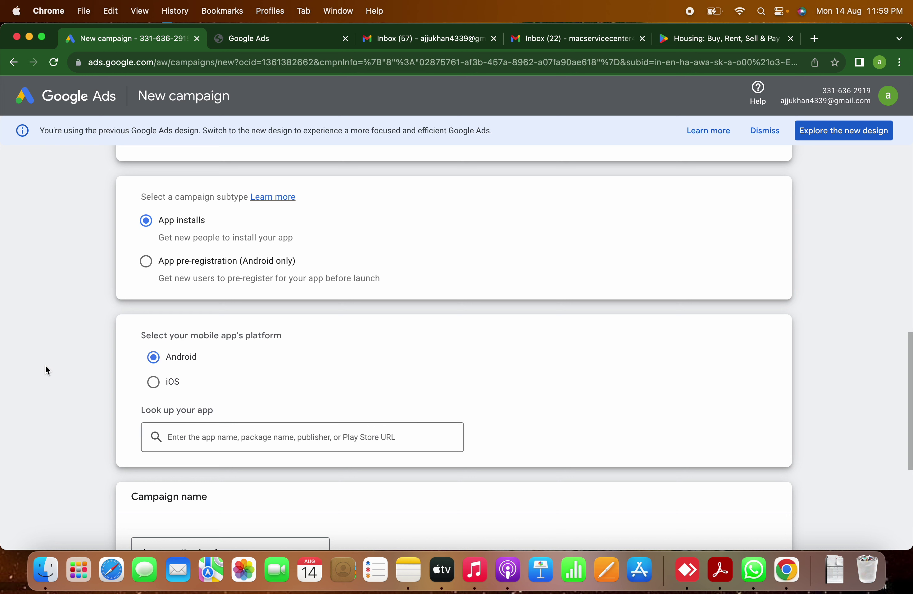
Look up the app by its copied Play Store URL, select Housing: Buy, Rent, Sell & Pay, and continue to the campaign settings.
{"action": "scroll", "coordinate": [45, 365], "scroll_direction": "down", "scroll_amount": 5}
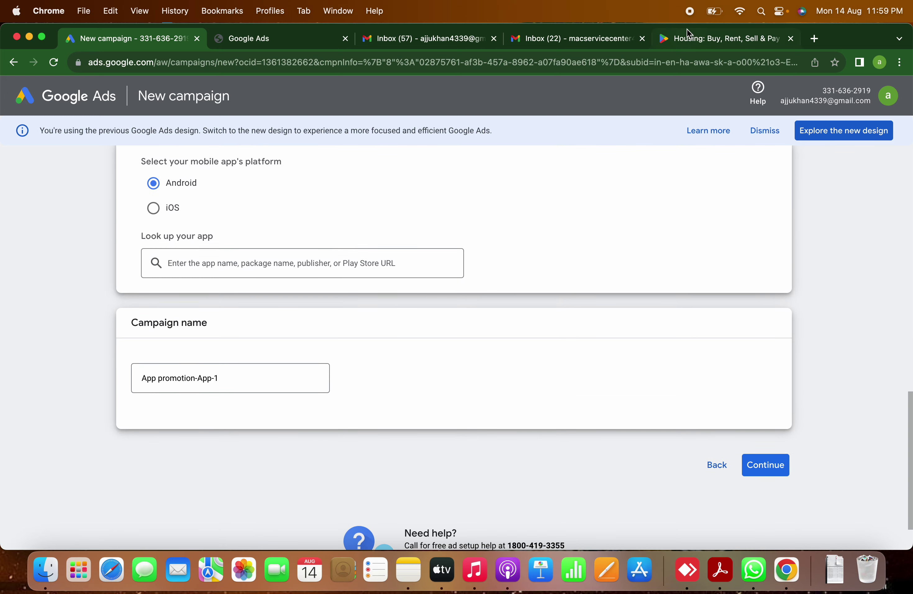
{"action": "left_click", "coordinate": [688, 37]}
{"action": "left_click", "coordinate": [392, 66]}
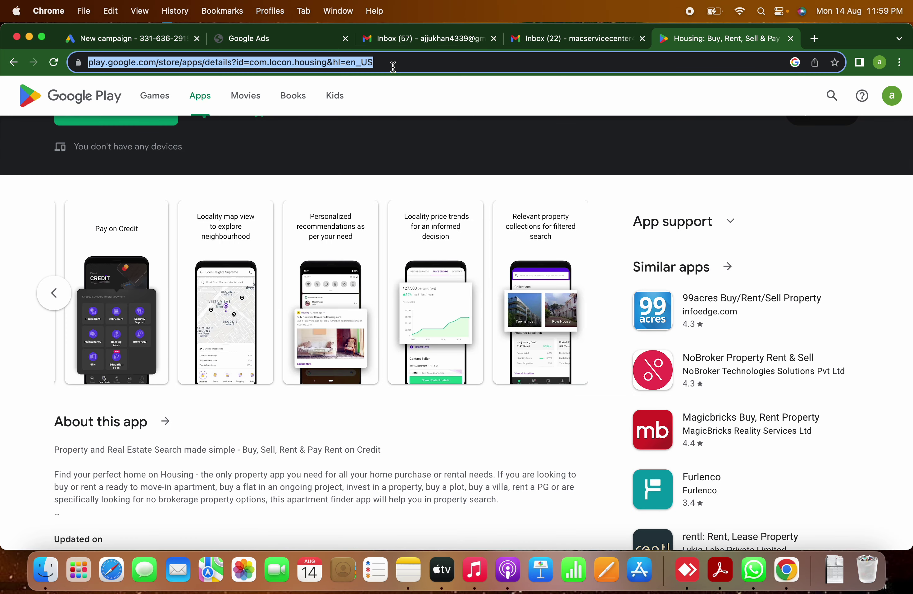
{"action": "key", "text": "super+c"}
{"action": "left_click", "coordinate": [159, 43]}
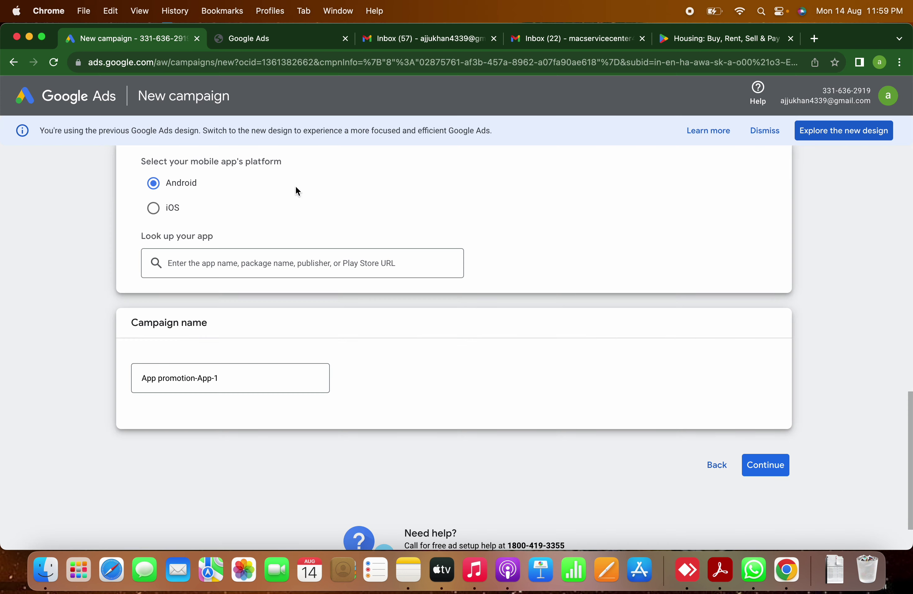
{"action": "left_click", "coordinate": [220, 263]}
{"action": "key", "text": "super+v"}
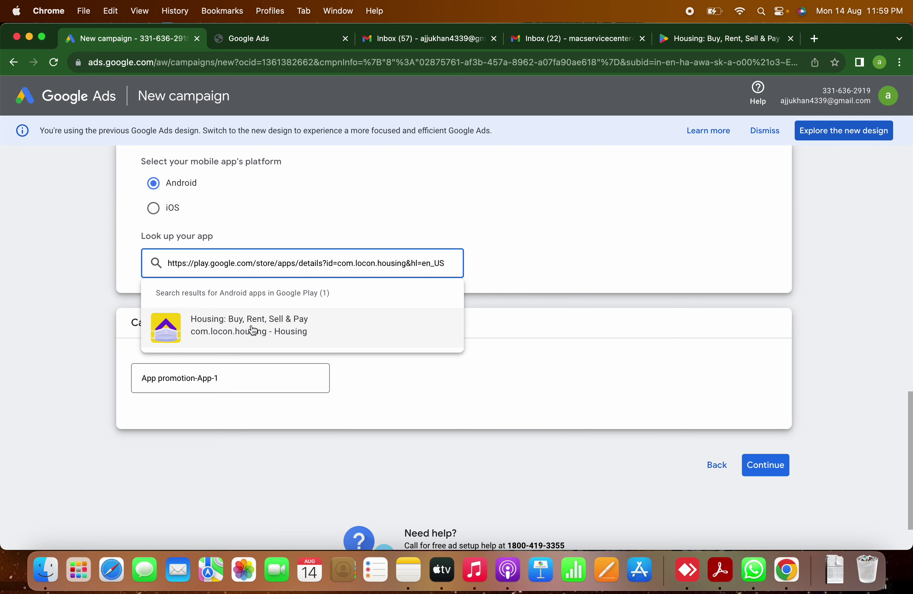
{"action": "left_click", "coordinate": [253, 330]}
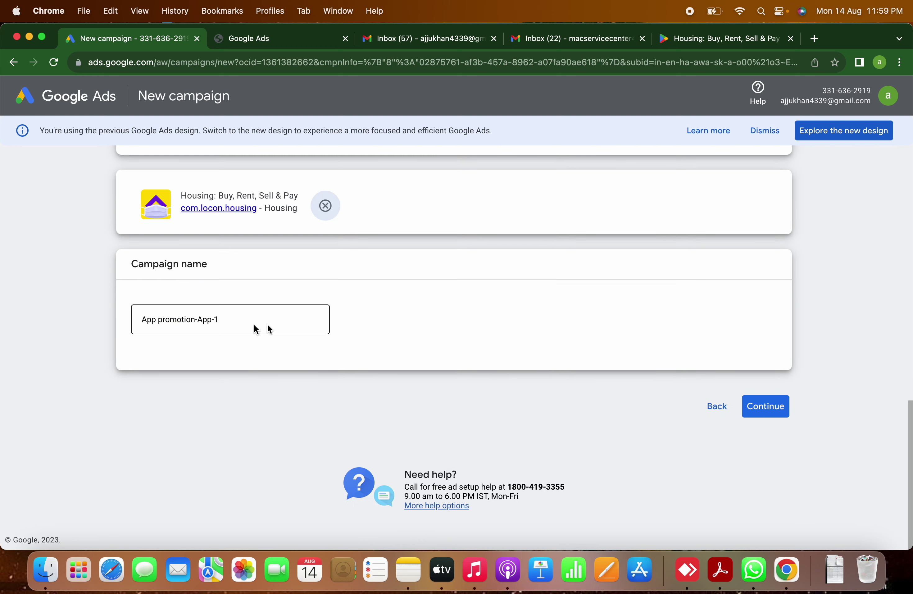
{"action": "left_click", "coordinate": [759, 412]}
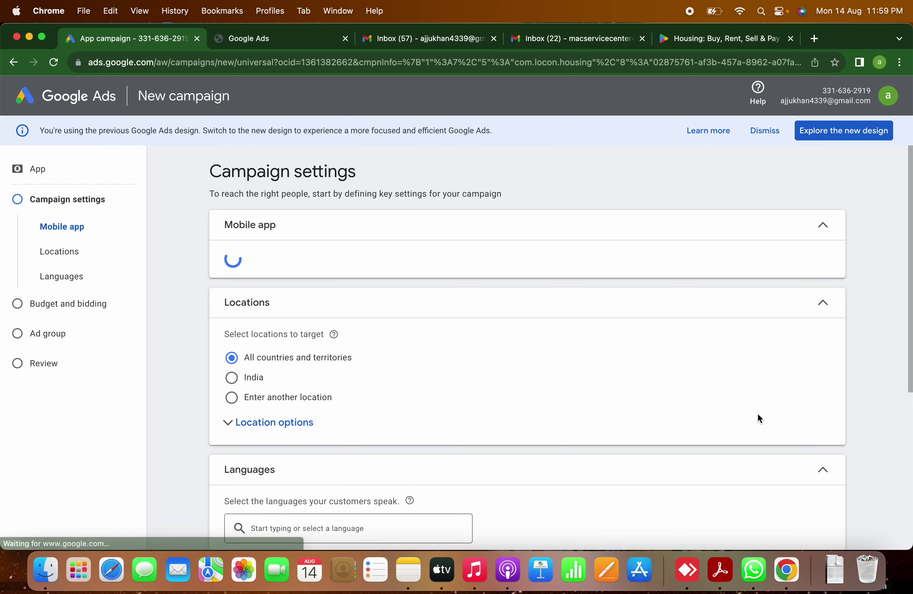
{"action": "left_click", "coordinate": [758, 132]}
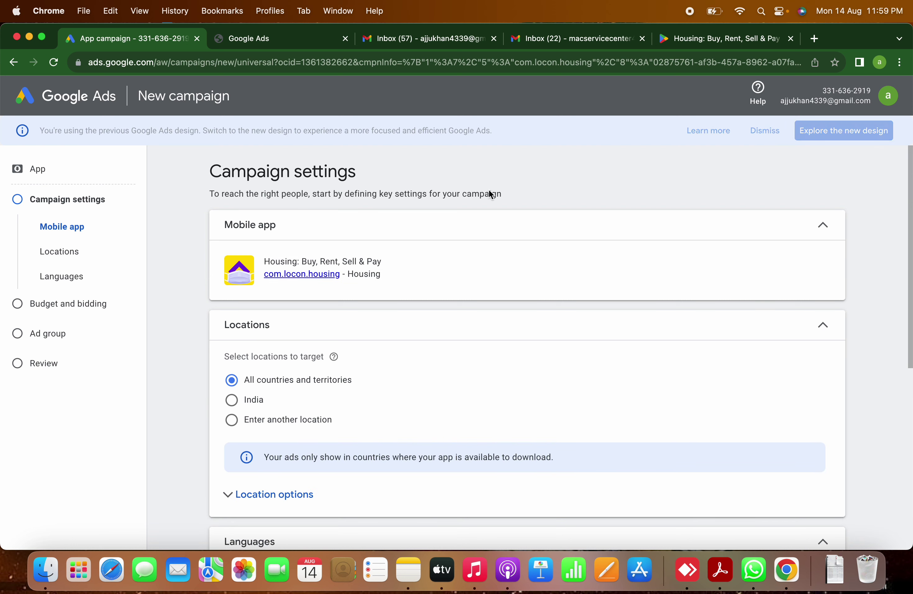
Target the campaign at Delhi, India (union territory), Bengaluru, Karnataka and Lucknow, Uttar Pradesh instead of all countries and territories.
{"action": "scroll", "coordinate": [180, 260], "scroll_direction": "down", "scroll_amount": 5}
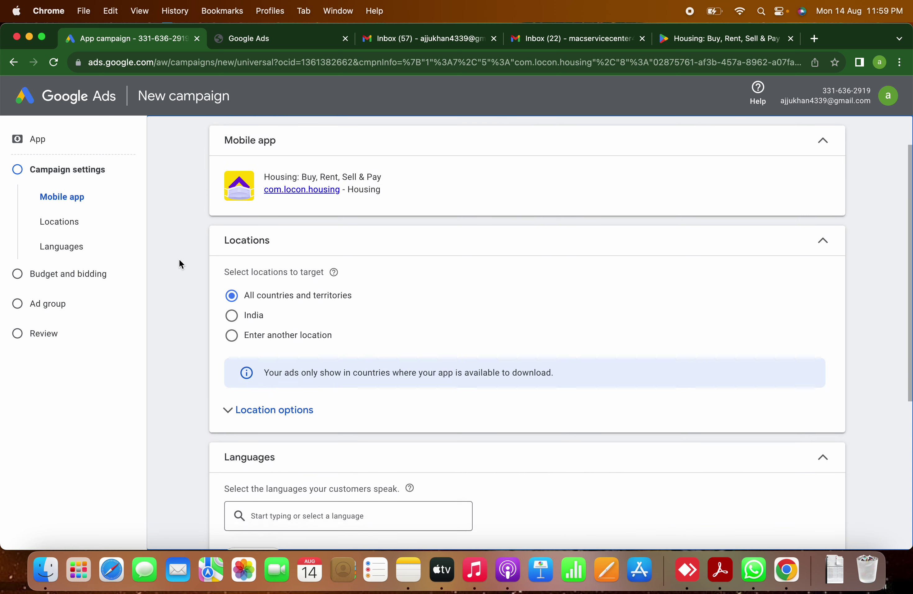
{"action": "scroll", "coordinate": [179, 259], "scroll_direction": "up", "scroll_amount": 1}
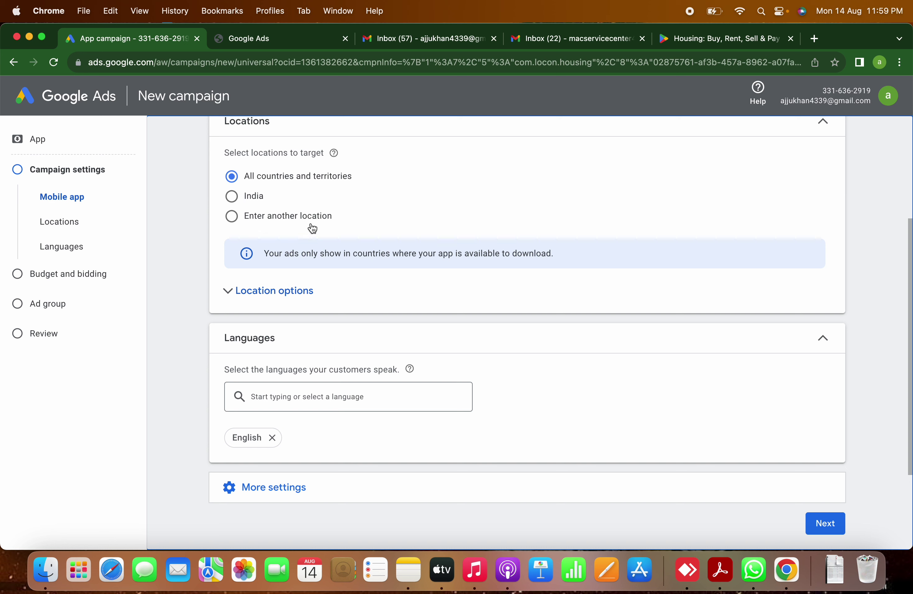
{"action": "left_click", "coordinate": [288, 217]}
{"action": "type", "text": "delhi"}
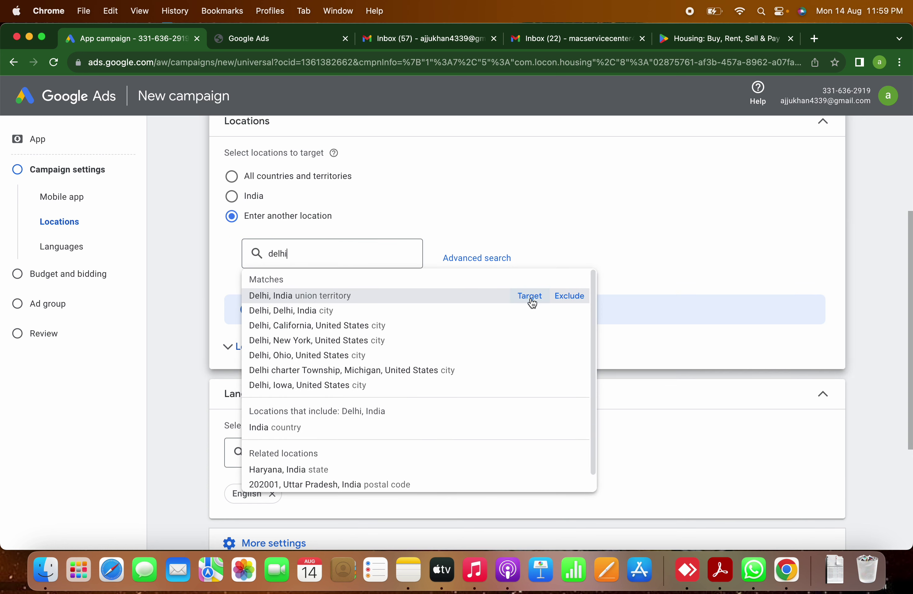
{"action": "left_click", "coordinate": [529, 297]}
{"action": "type", "text": "benga"}
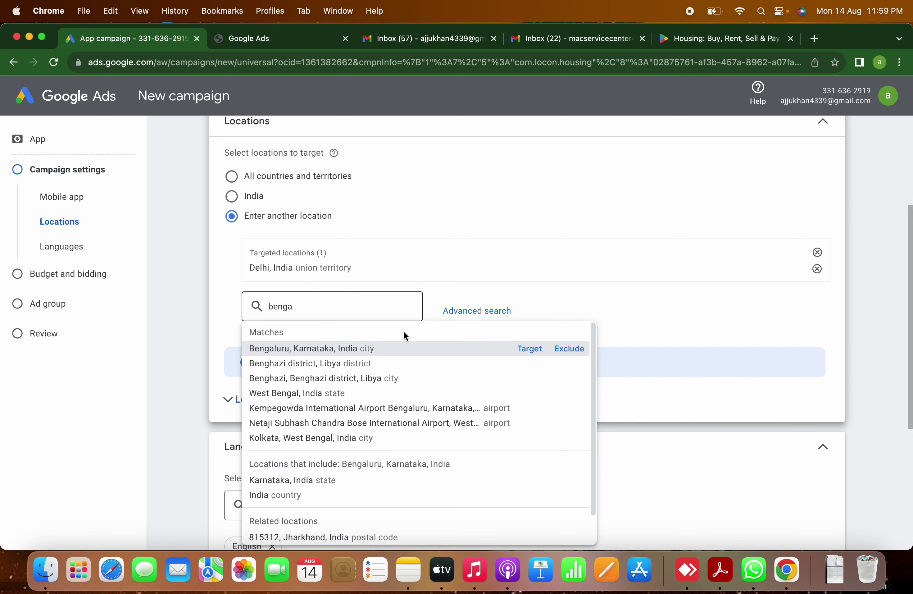
{"action": "left_click", "coordinate": [529, 348]}
{"action": "type", "text": "lucknow"}
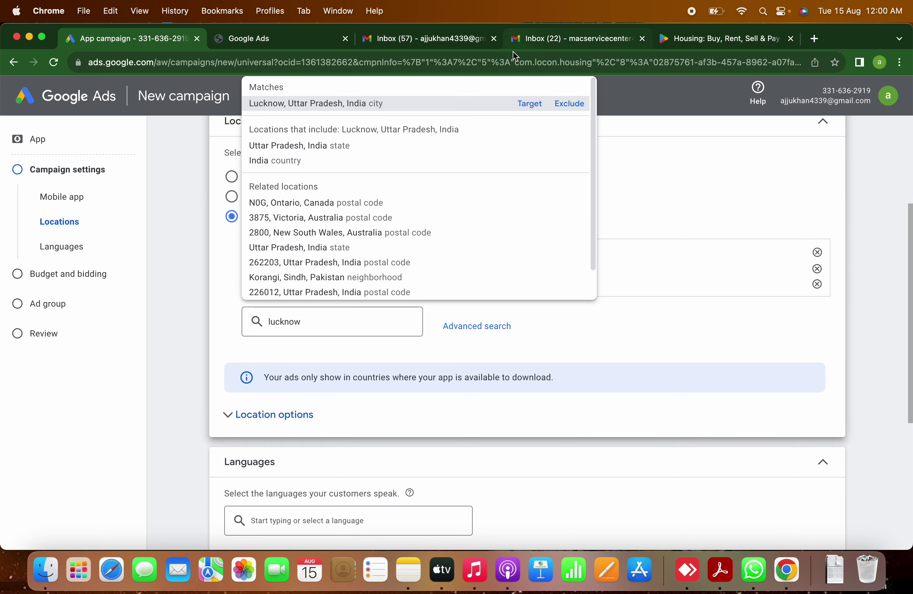
{"action": "left_click", "coordinate": [526, 103]}
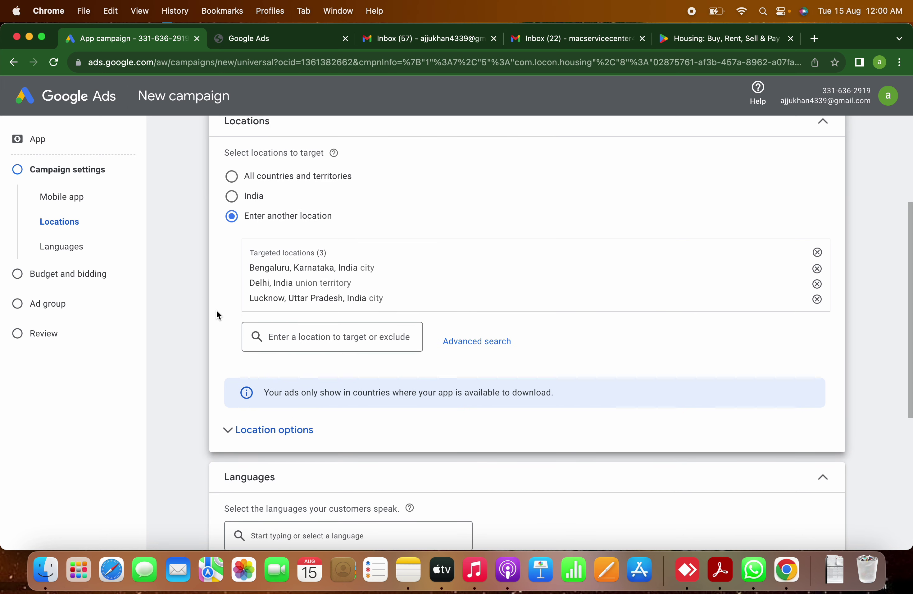
Set the location options to Presence for targeted locations and Presence or interest for excluded locations.
{"action": "scroll", "coordinate": [217, 313], "scroll_direction": "down", "scroll_amount": 5}
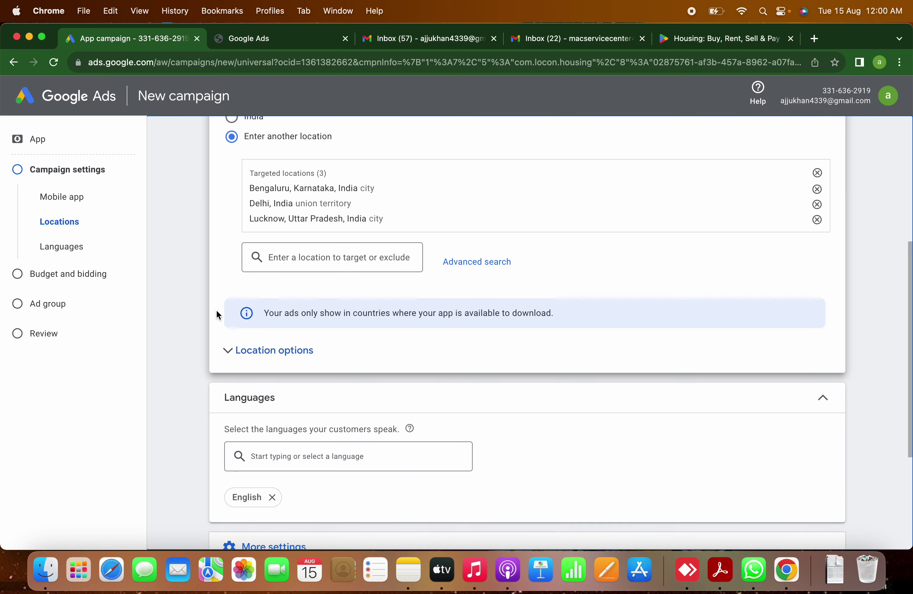
{"action": "left_click", "coordinate": [268, 336]}
{"action": "left_click", "coordinate": [276, 399]}
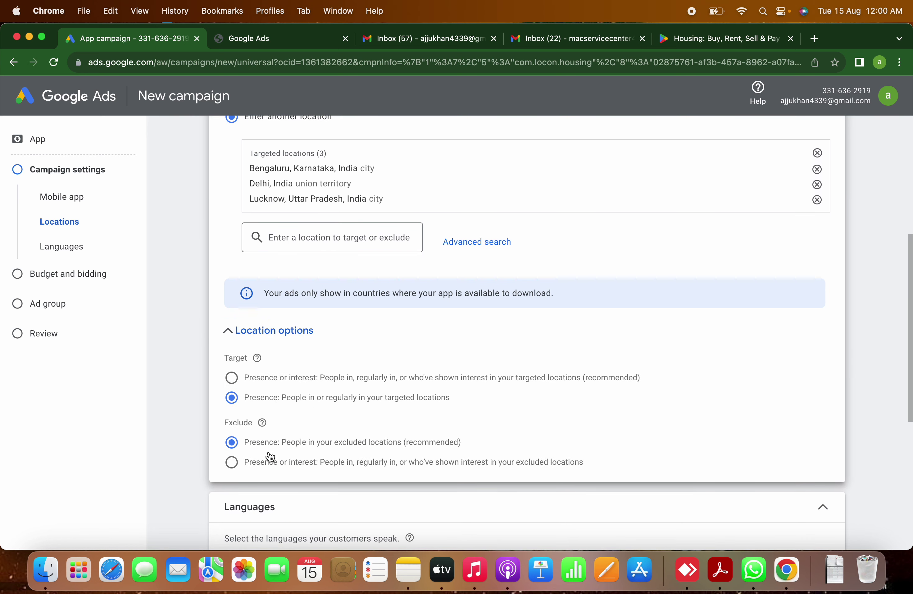
{"action": "left_click", "coordinate": [269, 464]}
{"action": "left_click", "coordinate": [260, 330]}
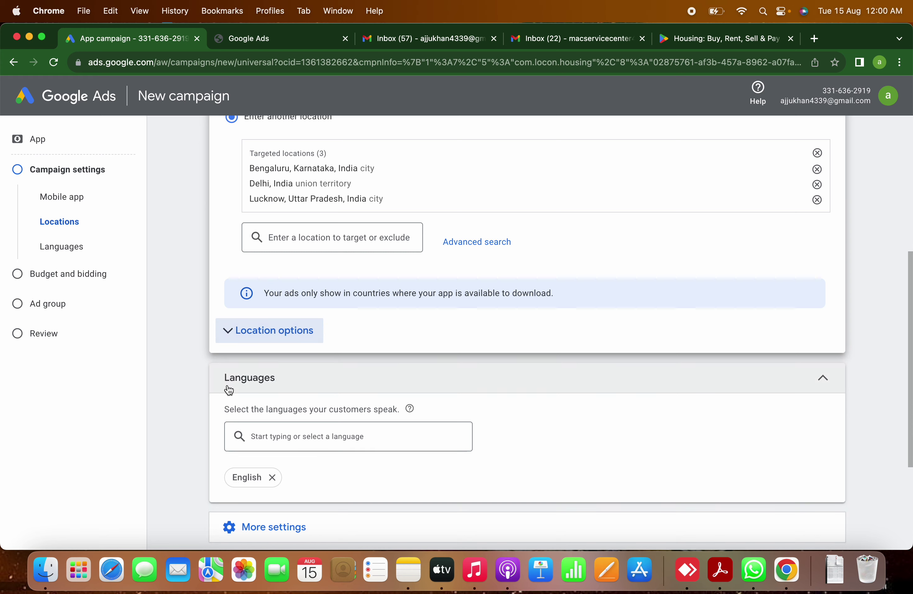
Remove English from the customer languages so that all languages are targeted, and continue to budget and bidding.
{"action": "left_click", "coordinate": [272, 478]}
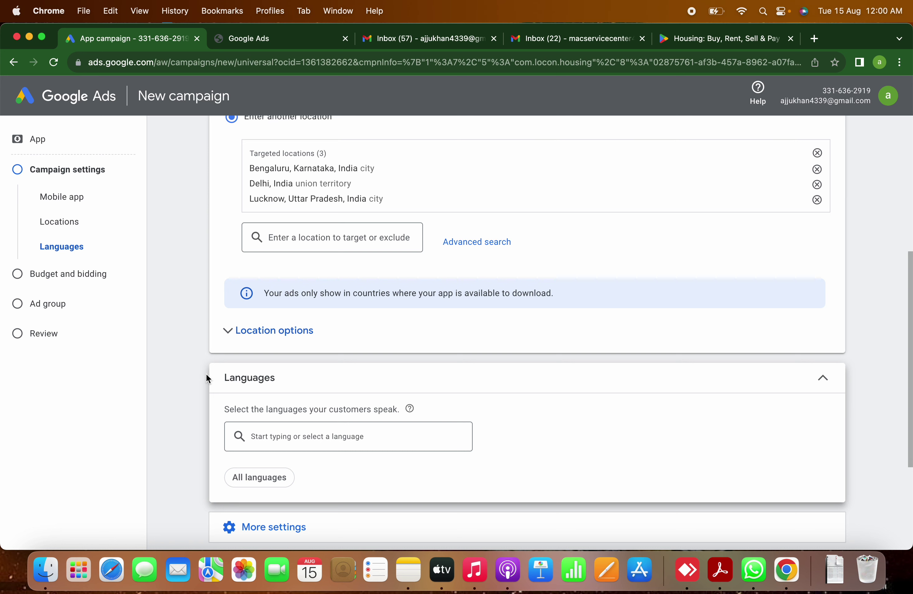
{"action": "scroll", "coordinate": [206, 374], "scroll_direction": "down", "scroll_amount": 3}
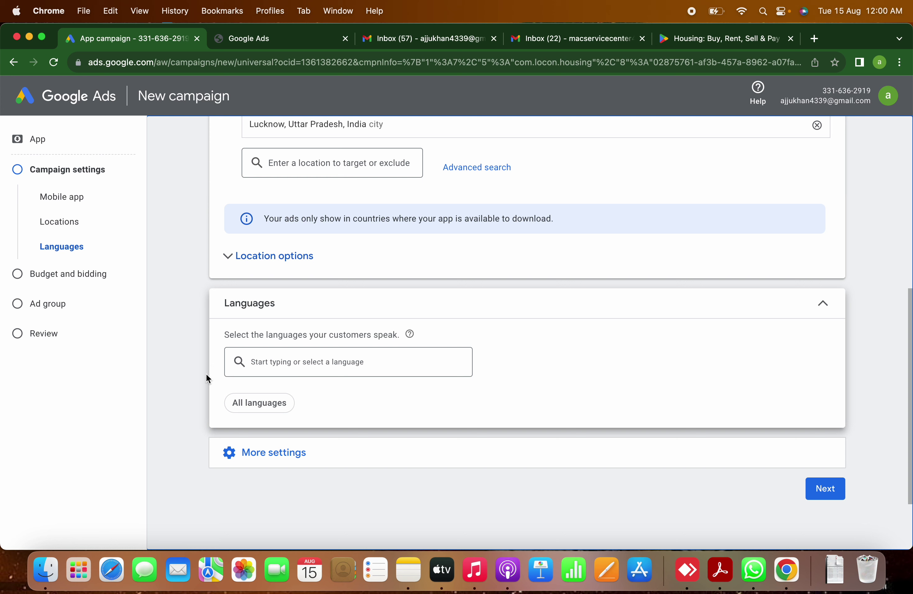
{"action": "scroll", "coordinate": [206, 376], "scroll_direction": "down", "scroll_amount": 3}
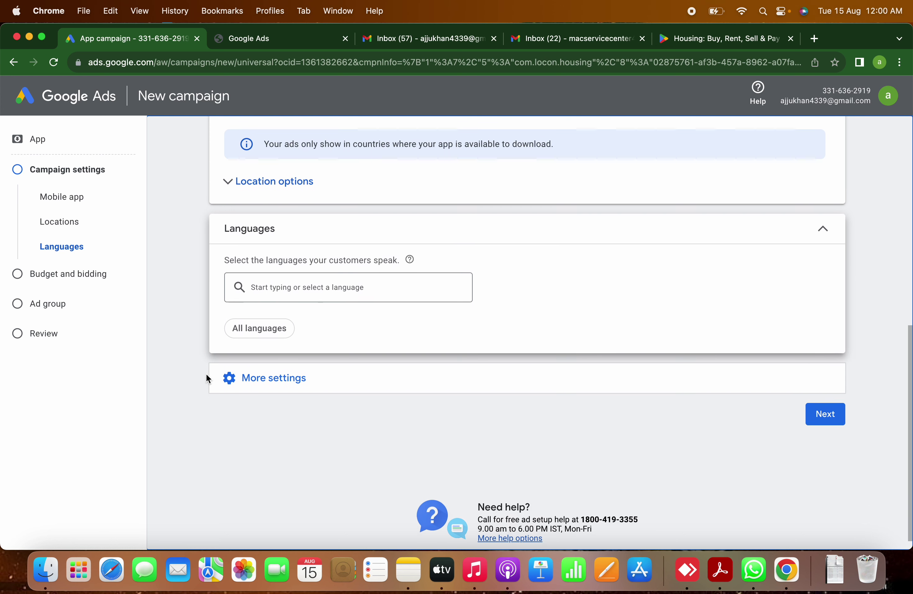
{"action": "left_click", "coordinate": [839, 414]}
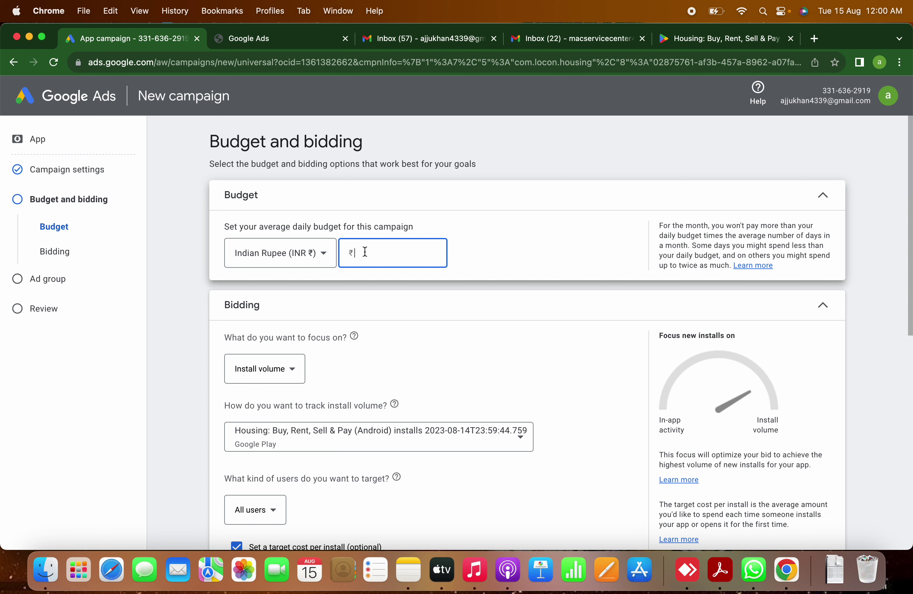
Set the average daily budget to ₹1,000 and the target cost per install to ₹1.50, and proceed to the ad group's assets.
{"action": "type", "text": "1000"}
{"action": "left_click", "coordinate": [606, 150]}
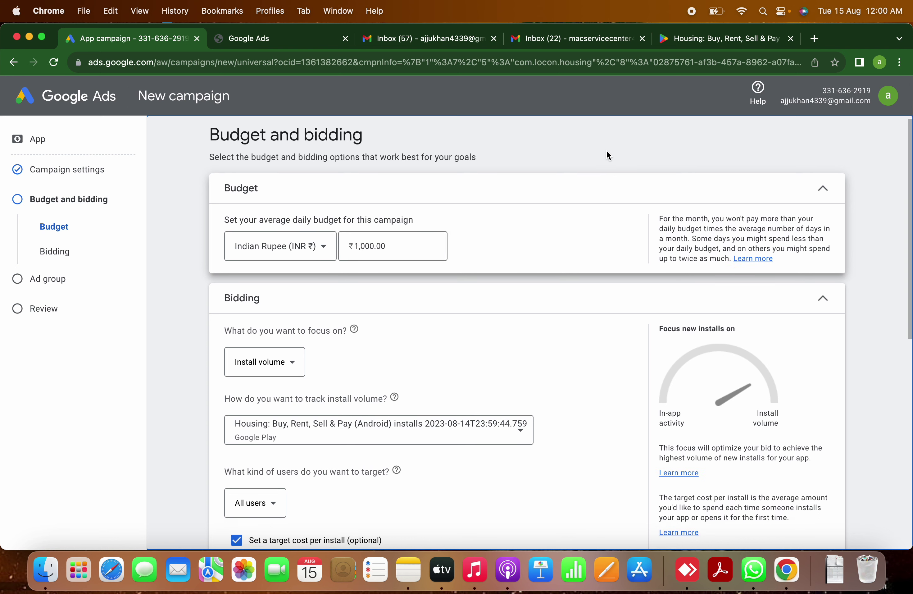
{"action": "scroll", "coordinate": [606, 150], "scroll_direction": "down", "scroll_amount": 4}
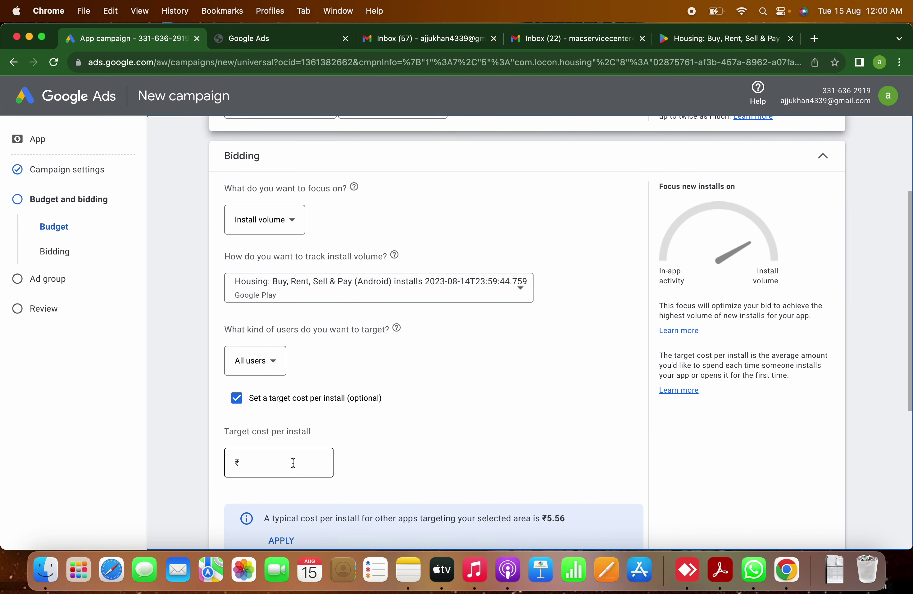
{"action": "left_click", "coordinate": [293, 462]}
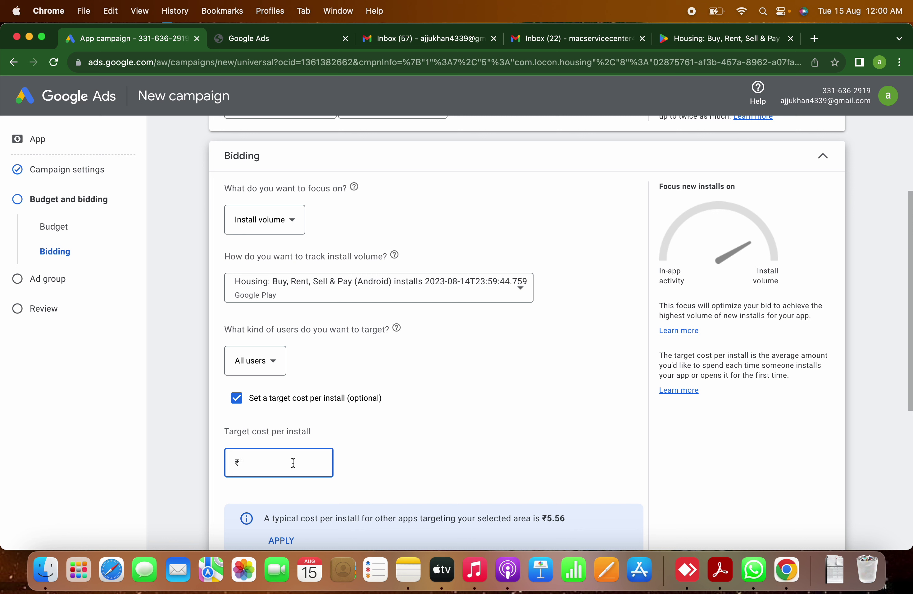
{"action": "type", "text": "1.50"}
{"action": "left_click", "coordinate": [507, 452]}
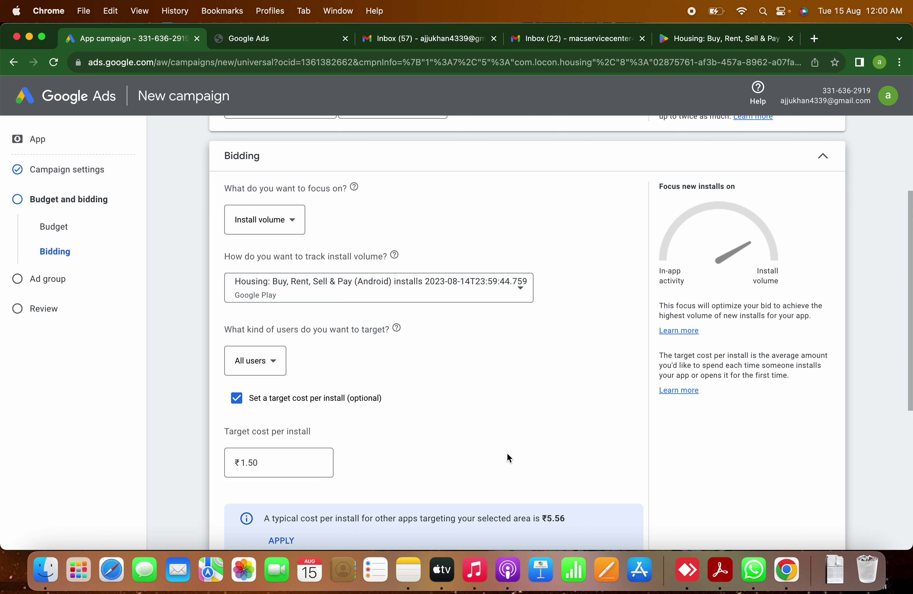
{"action": "scroll", "coordinate": [507, 452], "scroll_direction": "down", "scroll_amount": 3}
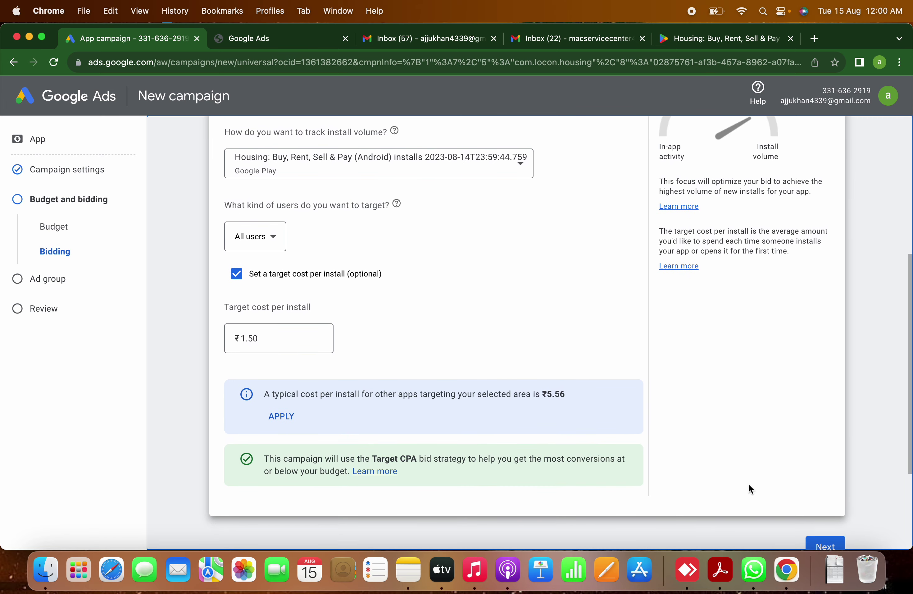
{"action": "scroll", "coordinate": [816, 487], "scroll_direction": "down", "scroll_amount": 3}
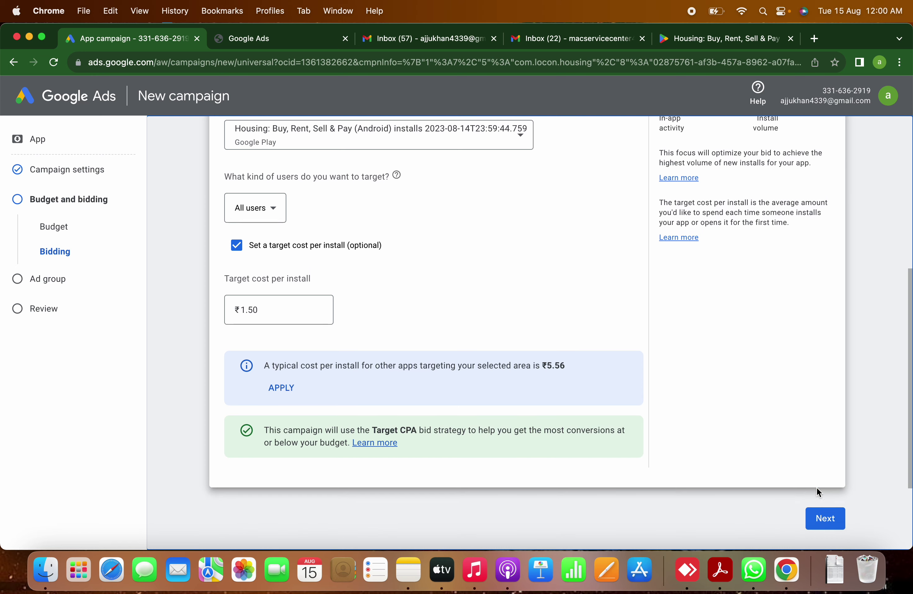
{"action": "left_click", "coordinate": [831, 492]}
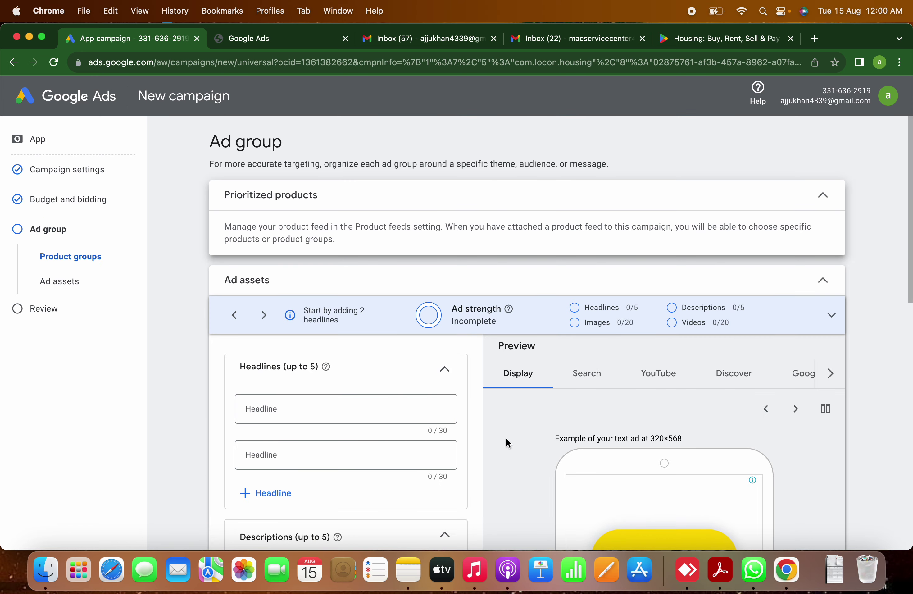
{"action": "scroll", "coordinate": [500, 431], "scroll_direction": "down", "scroll_amount": 10}
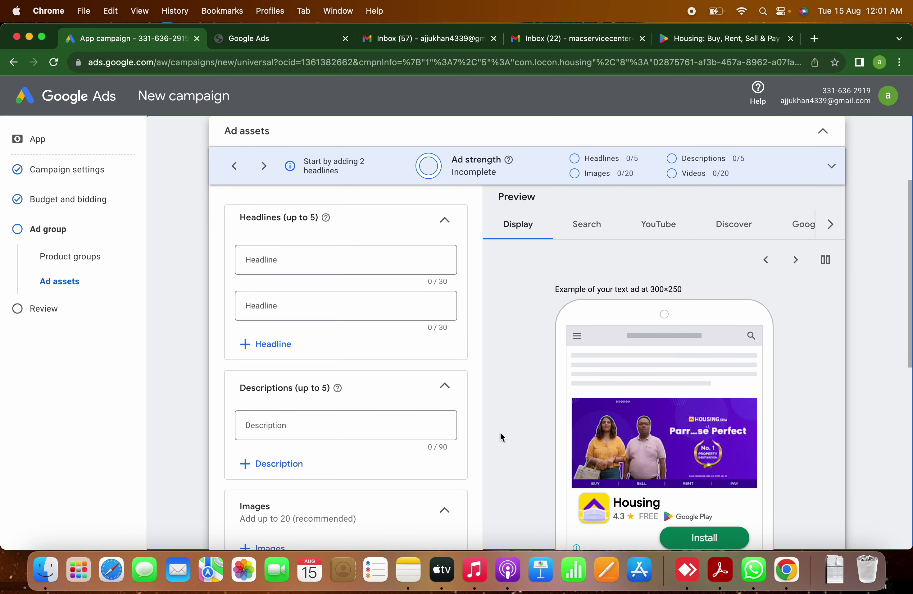
Enter "Buy And Sell property" as the first headline of the ad.
{"action": "left_click", "coordinate": [294, 240]}
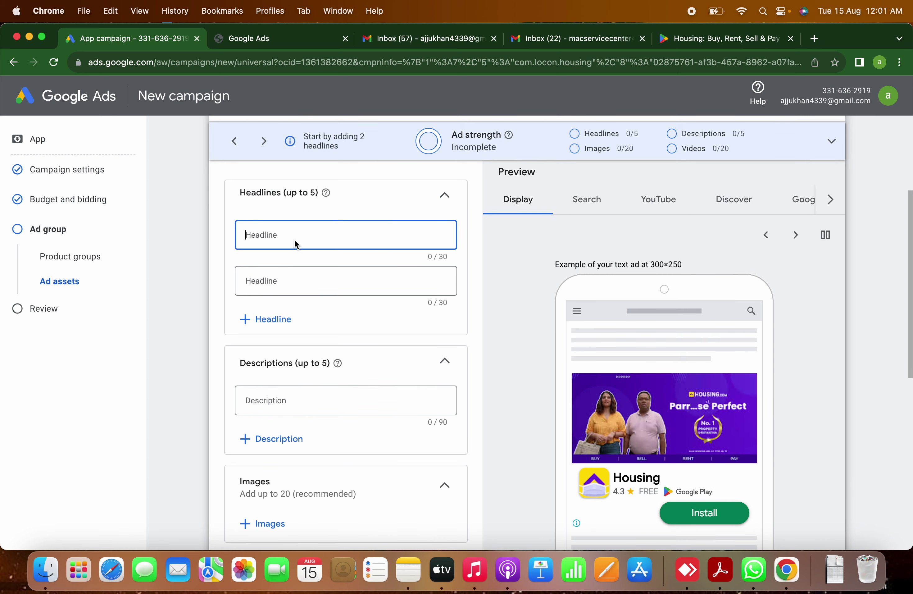
{"action": "type", "text": "B"}
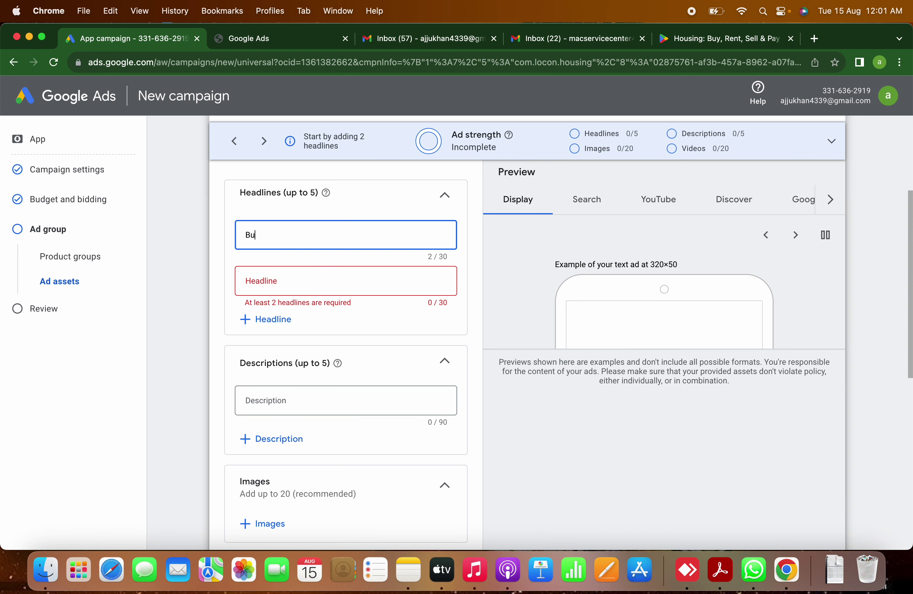
{"action": "type", "text": "u"}
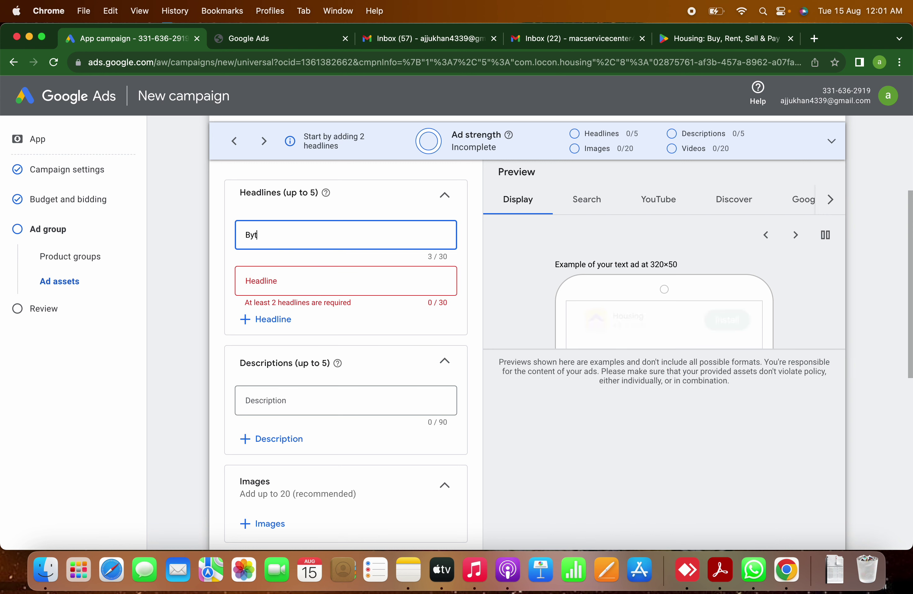
{"action": "key", "text": "BackSpace"}
{"action": "type", "text": "uy Ab"}
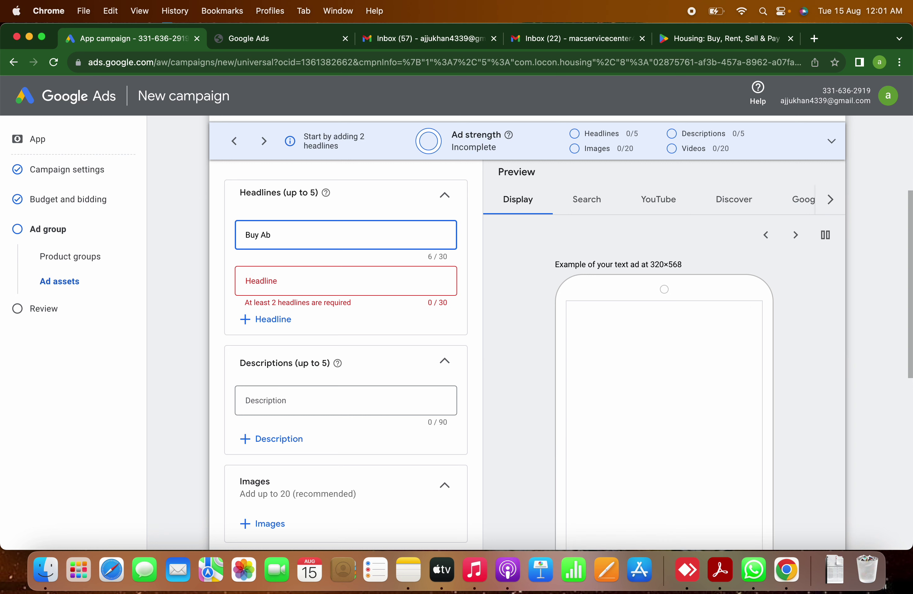
{"action": "key", "text": "BackSpace"}
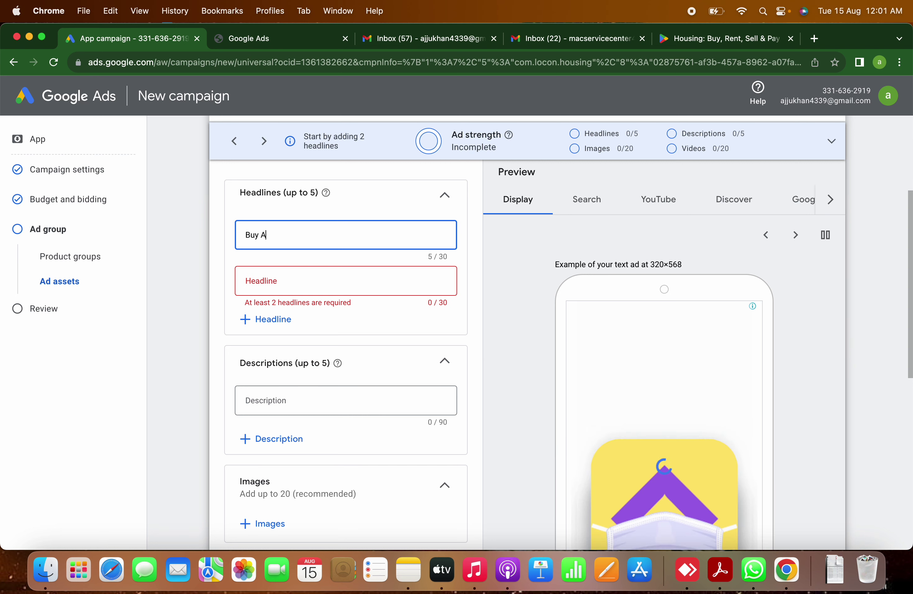
{"action": "type", "text": "nd Sell"}
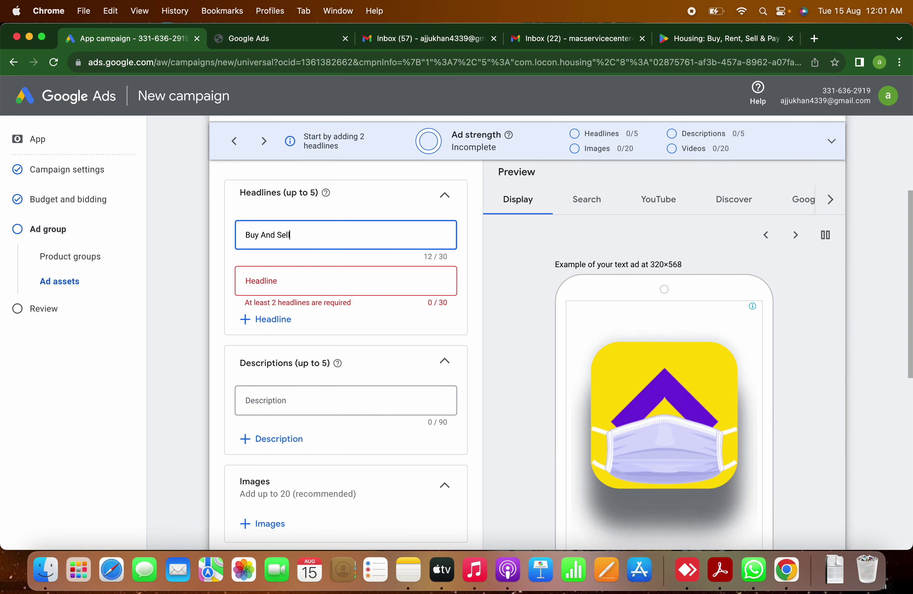
{"action": "type", "text": " pro"}
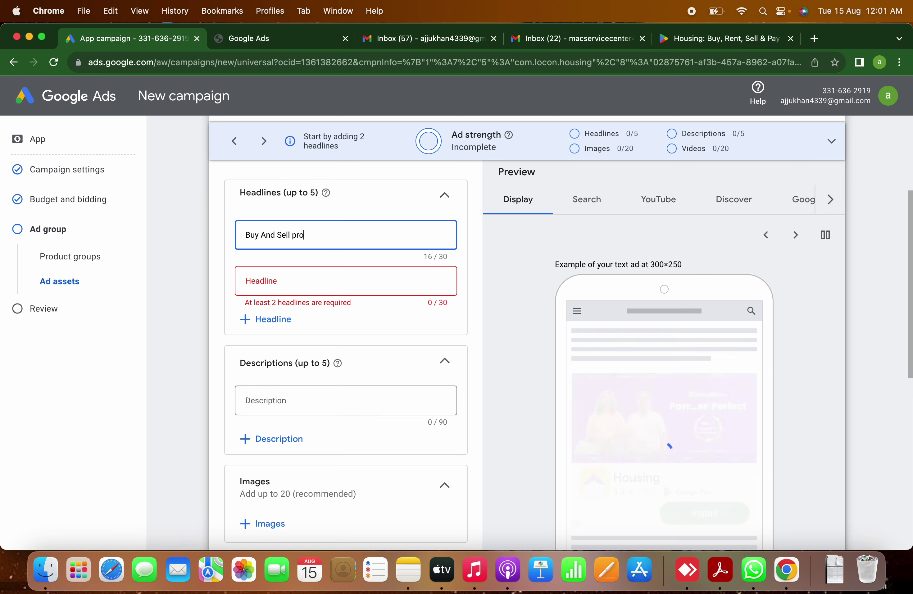
{"action": "type", "text": "perty"}
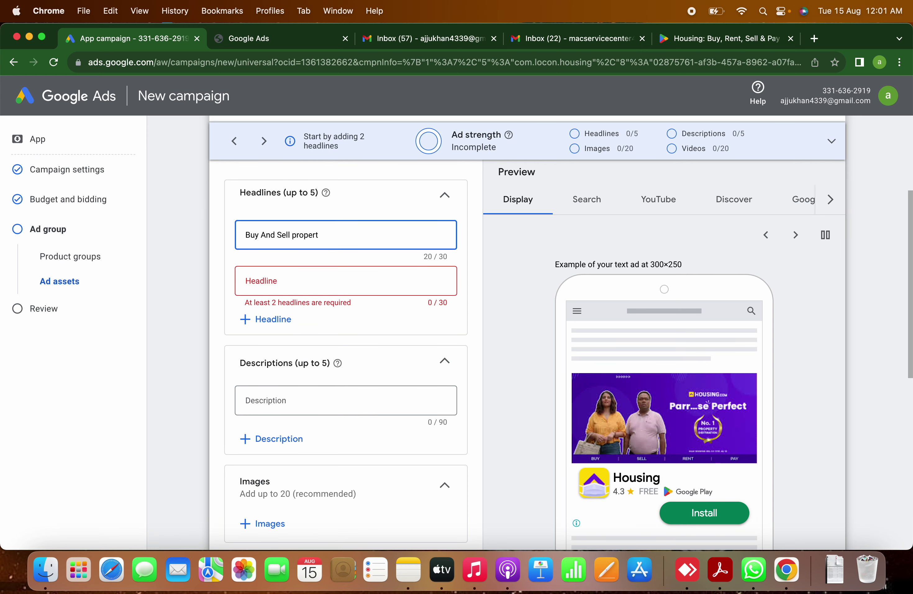
Enter "Best Rental House At Here" as the second headline of the ad.
{"action": "left_click", "coordinate": [291, 273]}
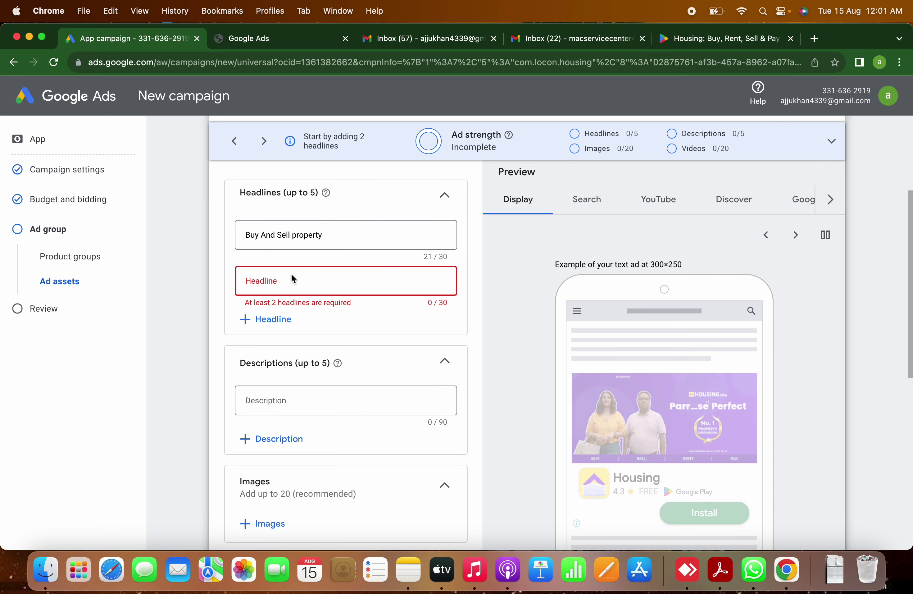
{"action": "type", "text": "Best "}
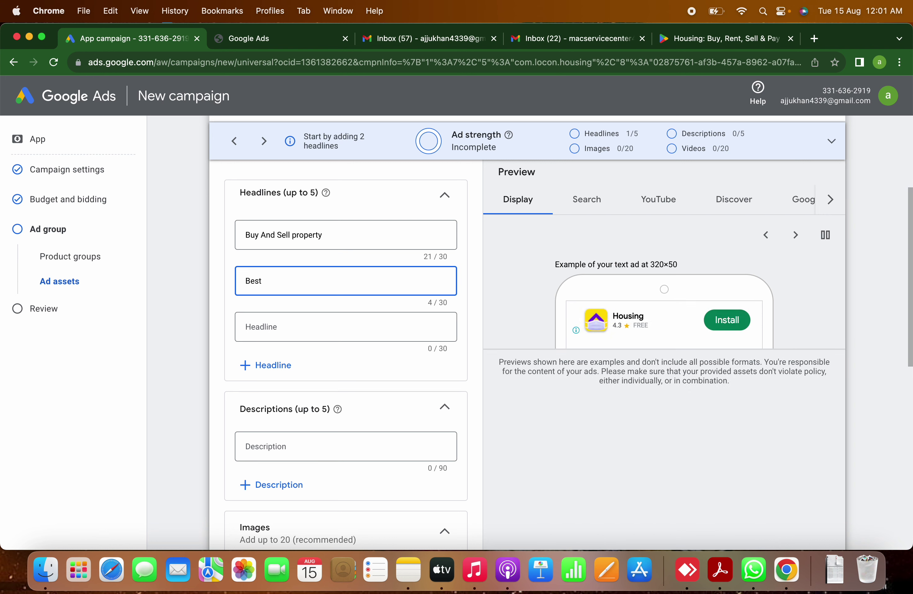
{"action": "type", "text": "Rental"}
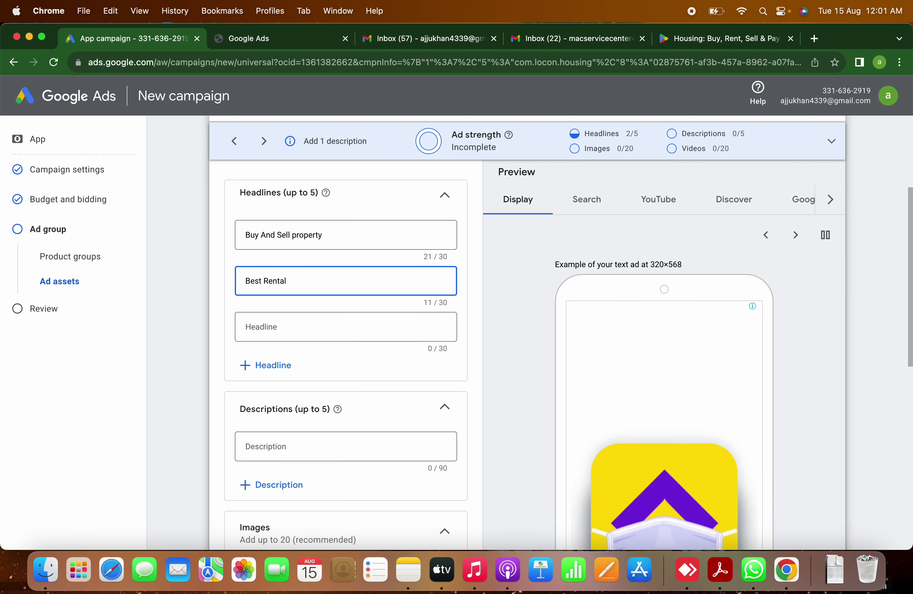
{"action": "type", "text": " Hous"}
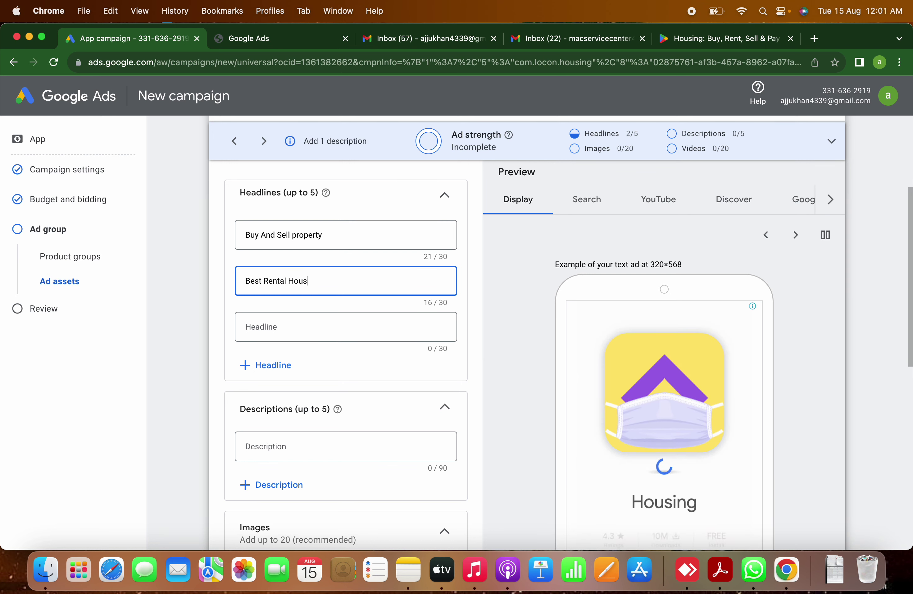
{"action": "type", "text": "e At "}
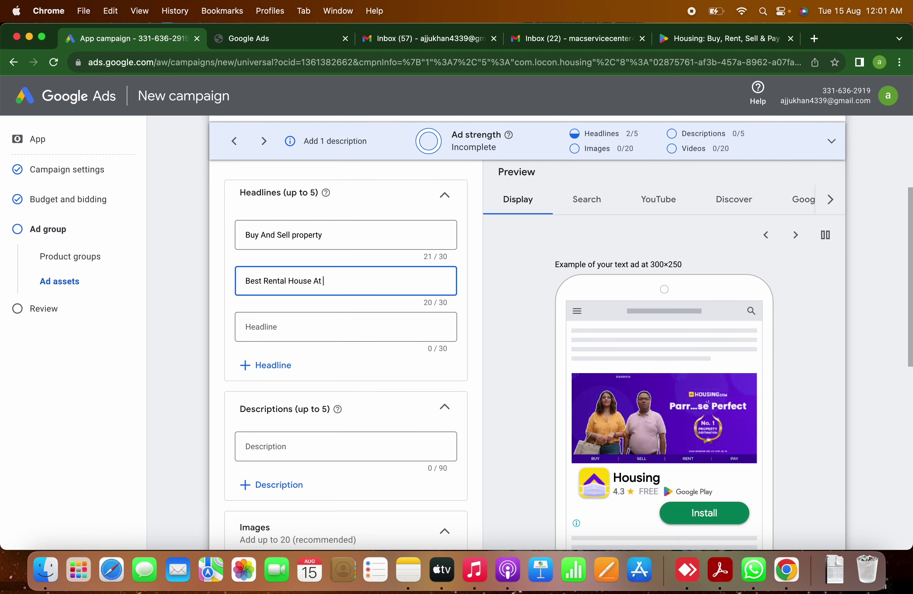
{"action": "type", "text": "h"}
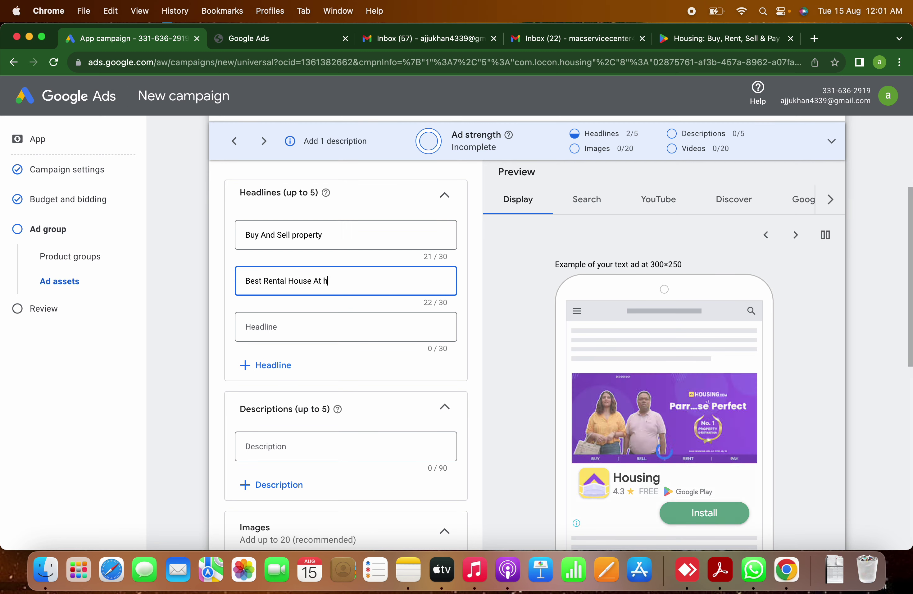
{"action": "key", "text": "BackSpace"}
{"action": "key", "text": "BackSpace"}
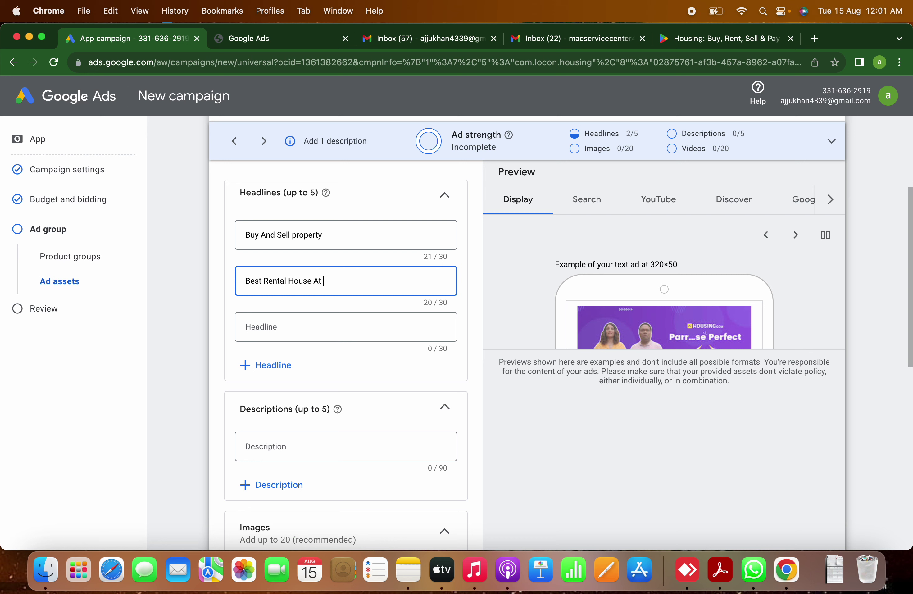
{"action": "type", "text": "Here"}
Copy the app title "Housing: Buy, Rent, Sell & Pay" from its Google Play listing and paste it as the third headline.
{"action": "left_click", "coordinate": [276, 322]}
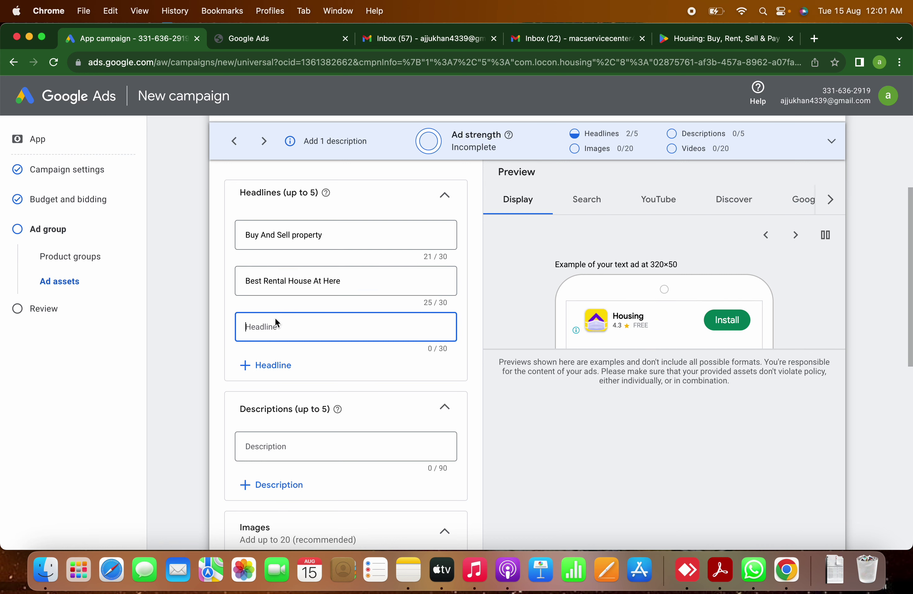
{"action": "left_click", "coordinate": [305, 38]}
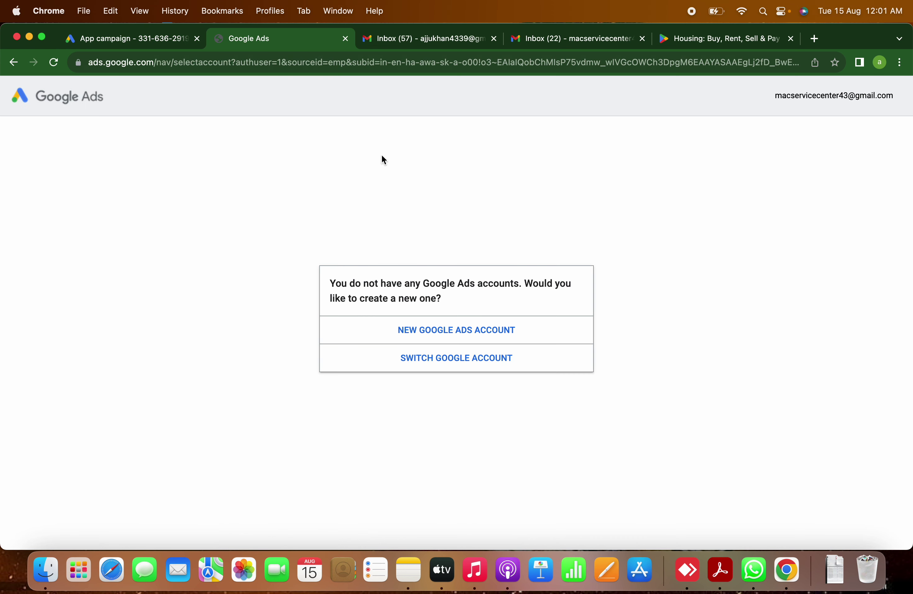
{"action": "left_click", "coordinate": [691, 38]}
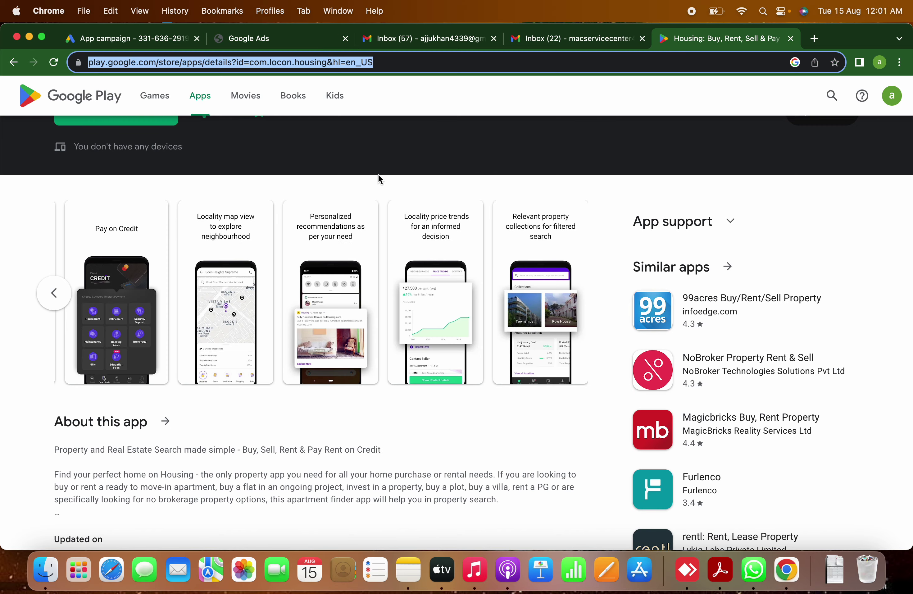
{"action": "scroll", "coordinate": [300, 168], "scroll_direction": "up", "scroll_amount": 8}
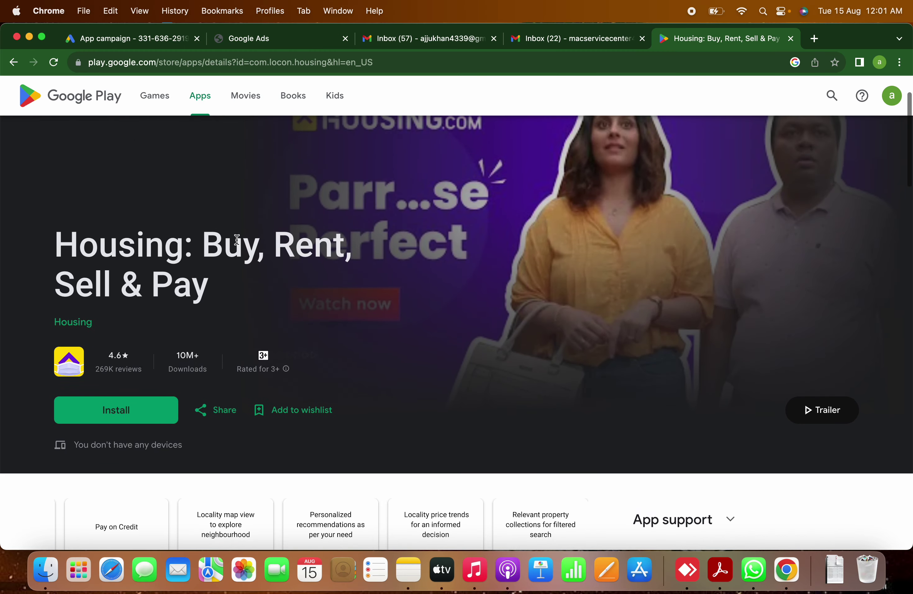
{"action": "triple_click", "coordinate": [237, 239]}
{"action": "key", "text": "super+c"}
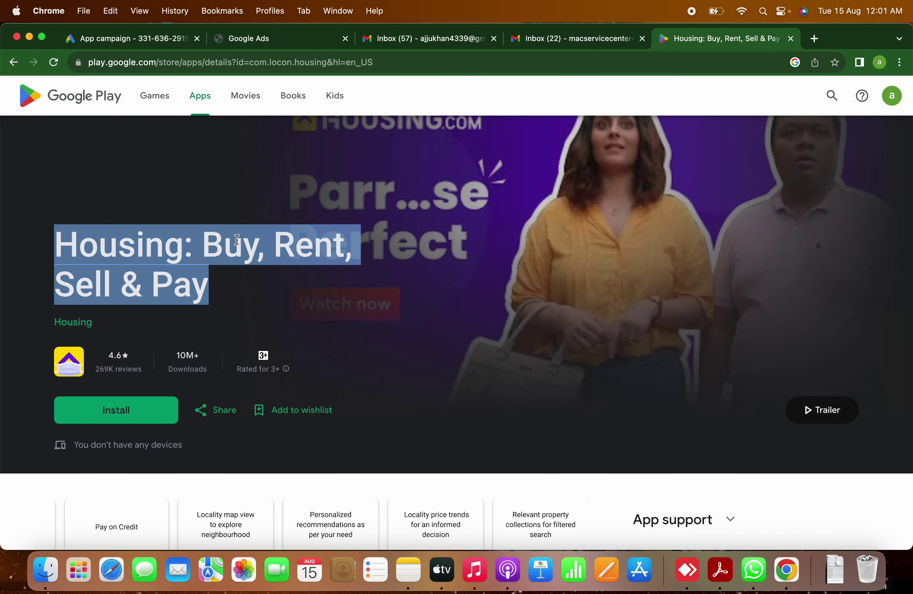
{"action": "left_click", "coordinate": [169, 39]}
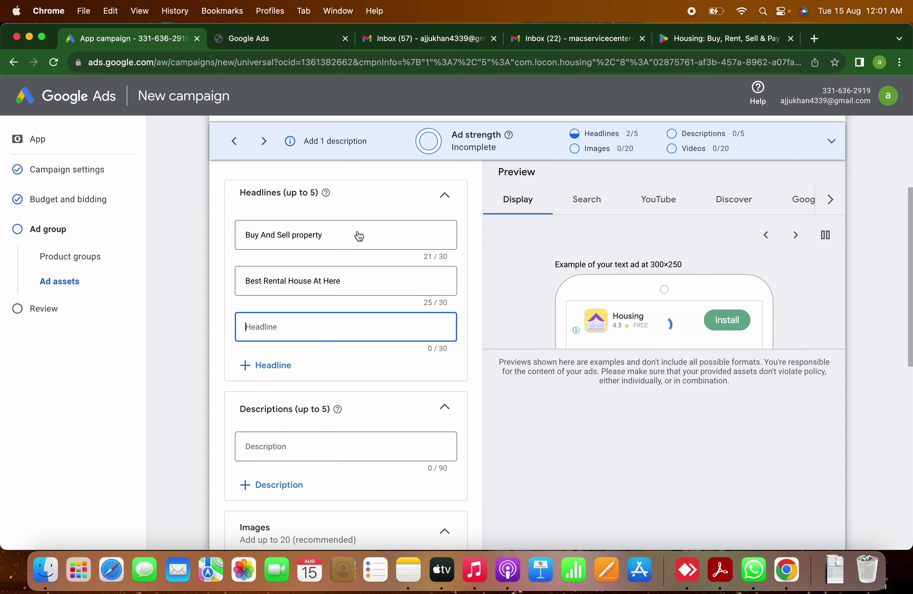
{"action": "key", "text": "super+v"}
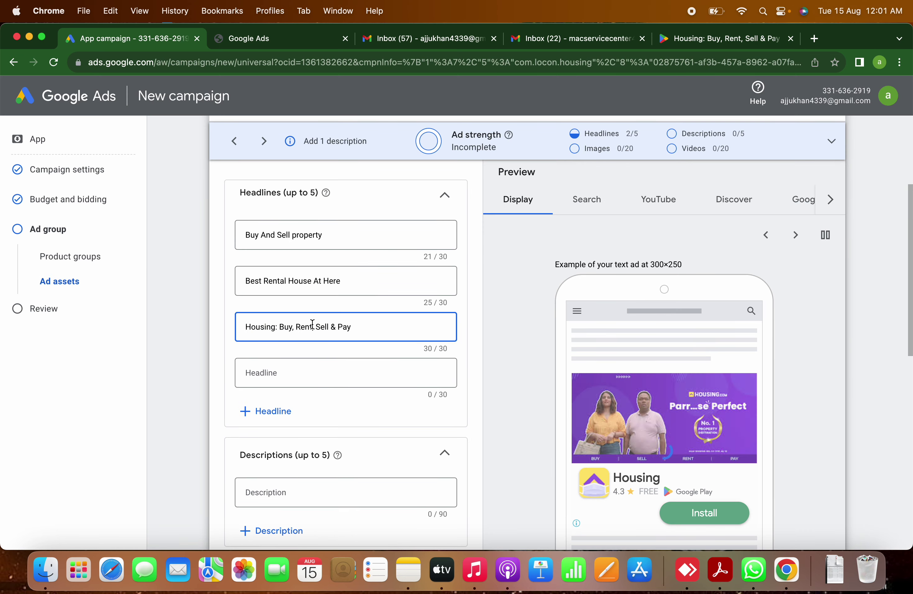
Remove the commas and the colon from the third headline so it reads "Housing Buy Rent Sell & Pay".
{"action": "left_click", "coordinate": [314, 327]}
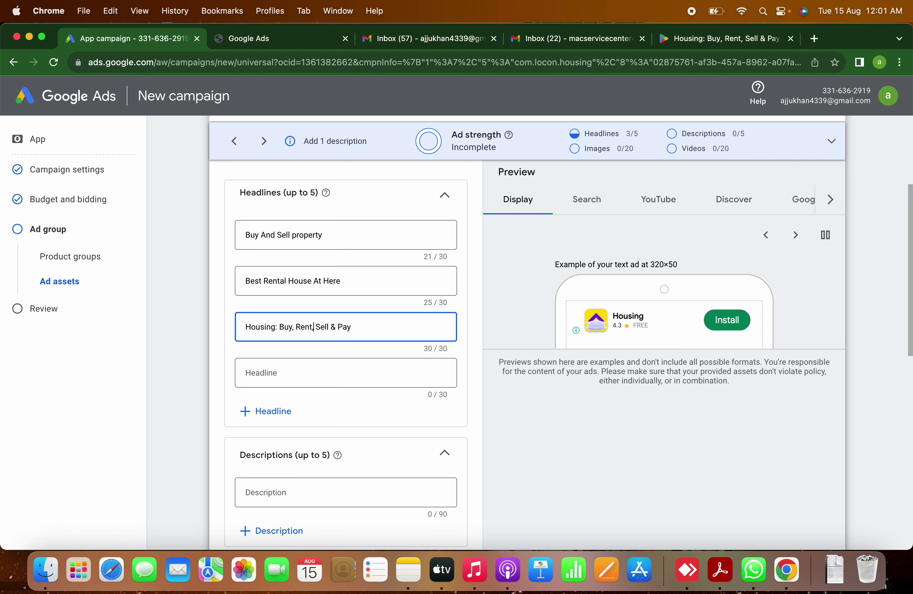
{"action": "key", "text": "BackSpace"}
{"action": "key", "text": "BackSpace"}
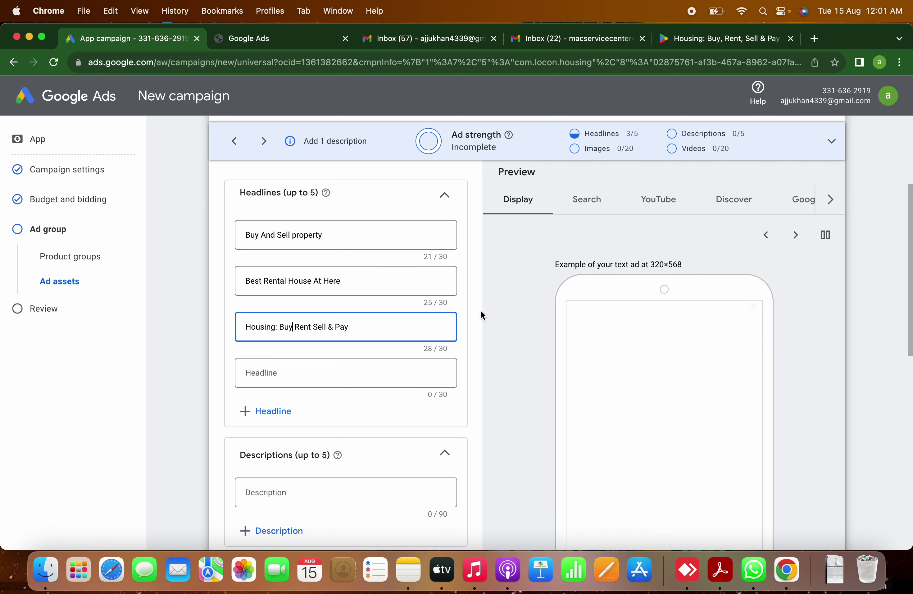
{"action": "left_click", "coordinate": [275, 328]}
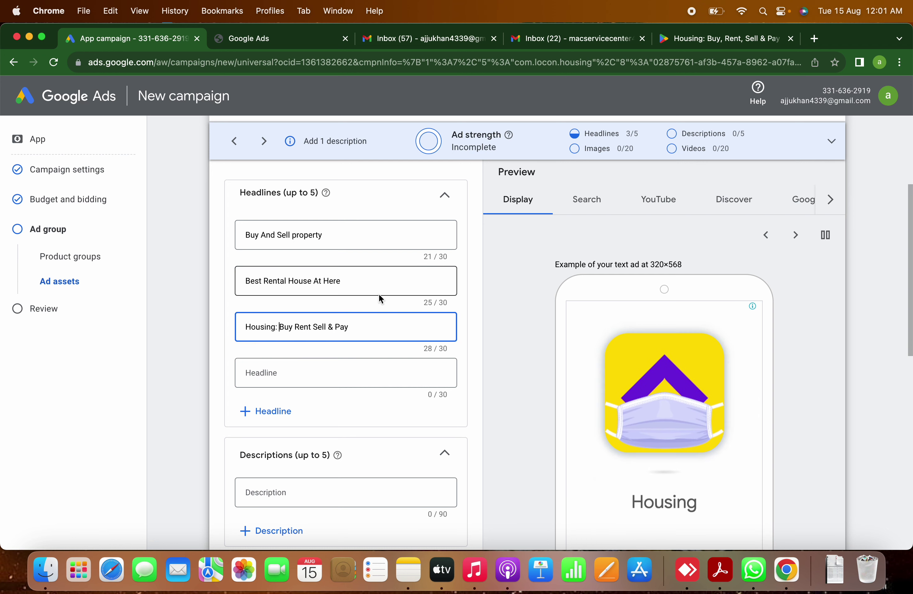
{"action": "key", "text": "BackSpace"}
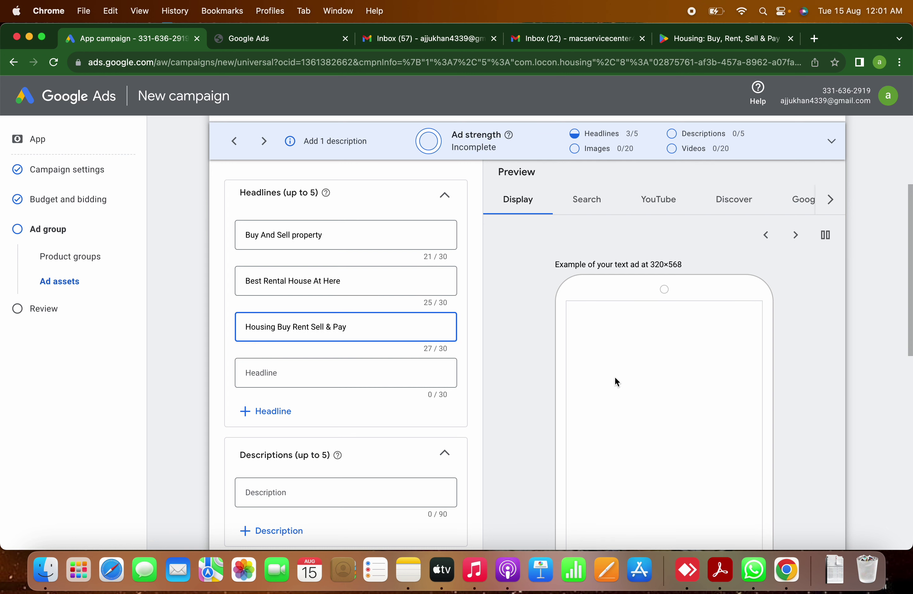
{"action": "left_click", "coordinate": [530, 372]}
Enter "Buy Property And House" as the first description of the ad.
{"action": "scroll", "coordinate": [529, 373], "scroll_direction": "down", "scroll_amount": 1}
{"action": "scroll", "coordinate": [530, 372], "scroll_direction": "down", "scroll_amount": 5}
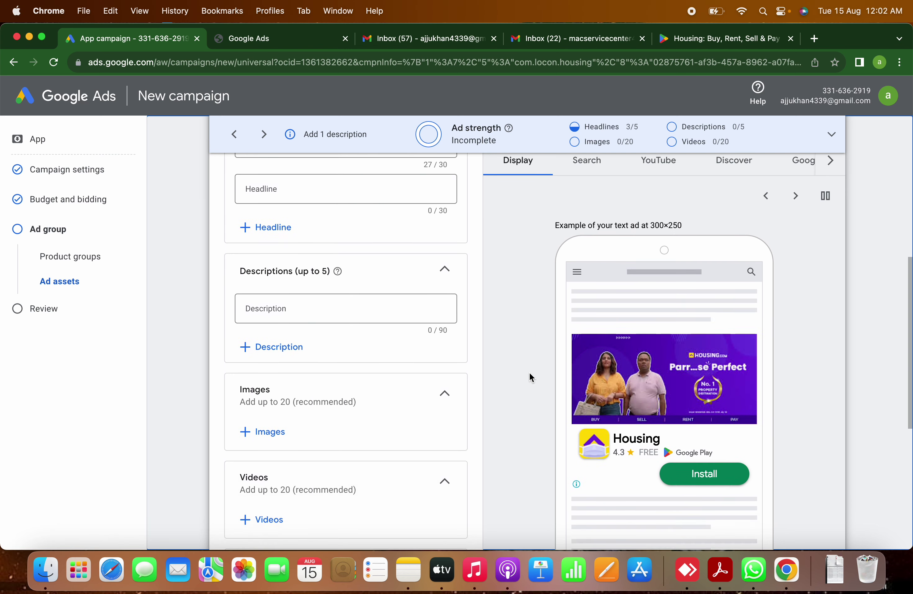
{"action": "left_click", "coordinate": [299, 275]}
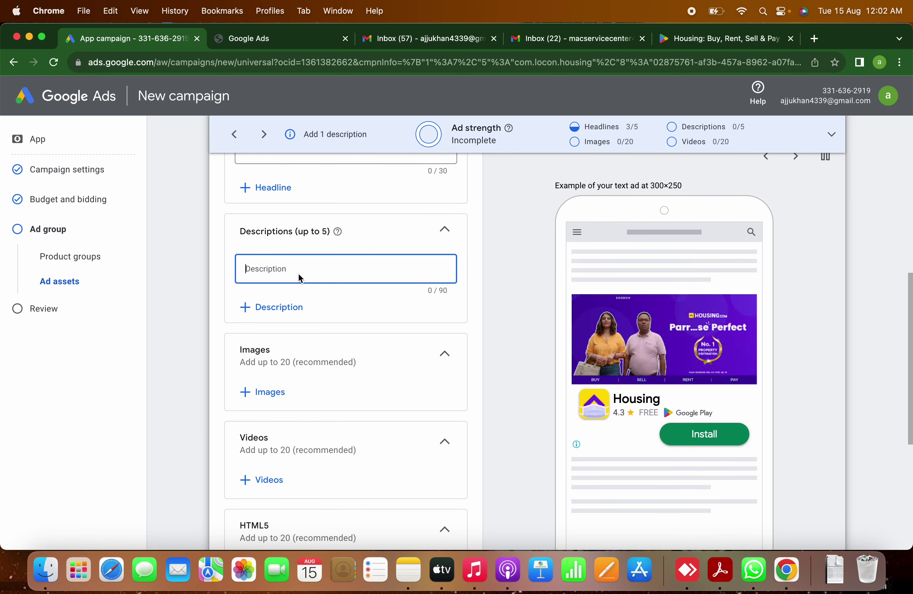
{"action": "type", "text": "G"}
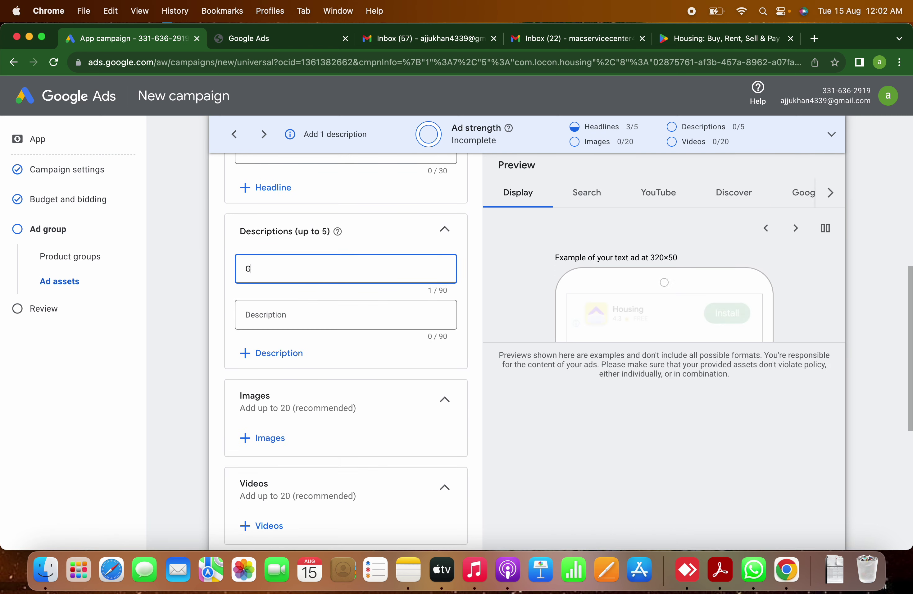
{"action": "key", "text": "BackSpace"}
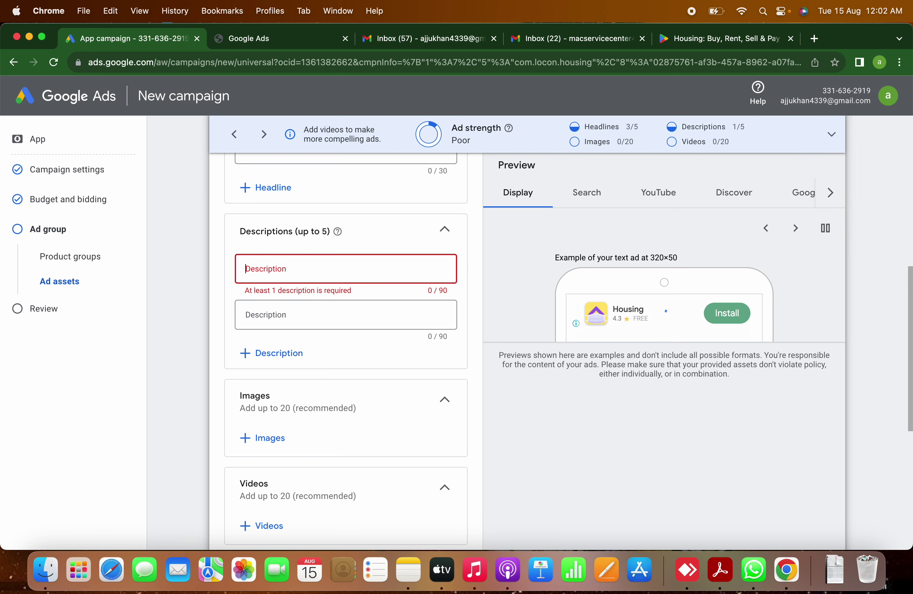
{"action": "type", "text": "Buy"}
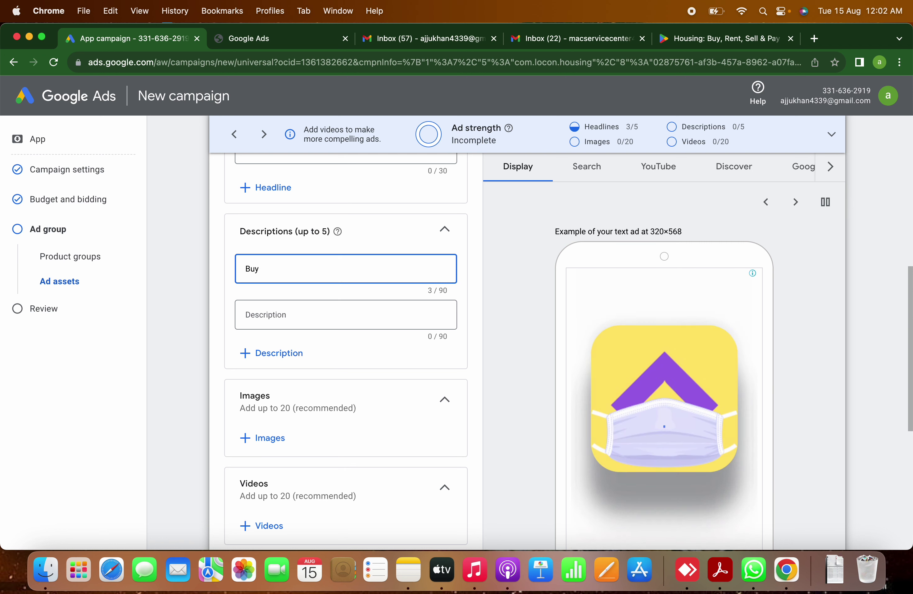
{"action": "type", "text": " Prop"}
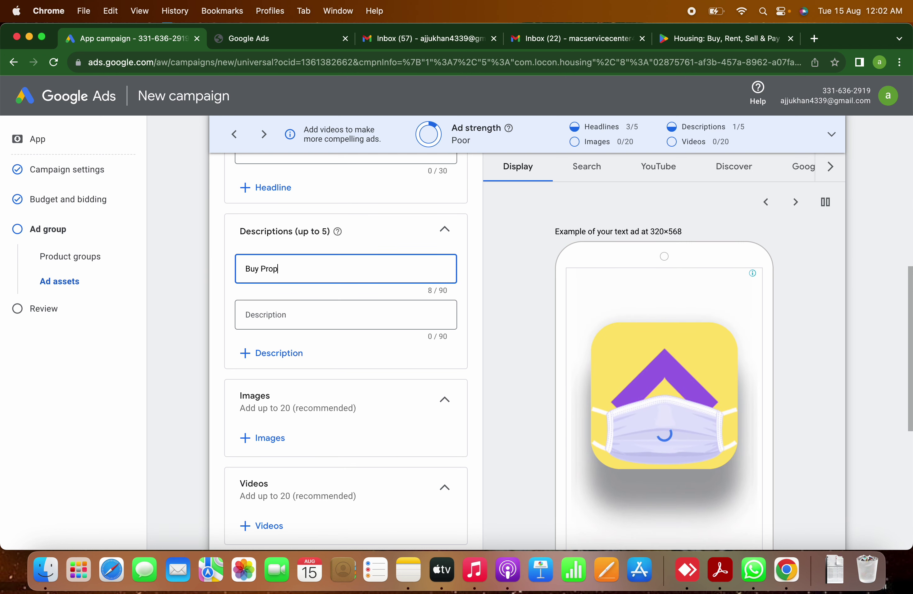
{"action": "type", "text": "erty"}
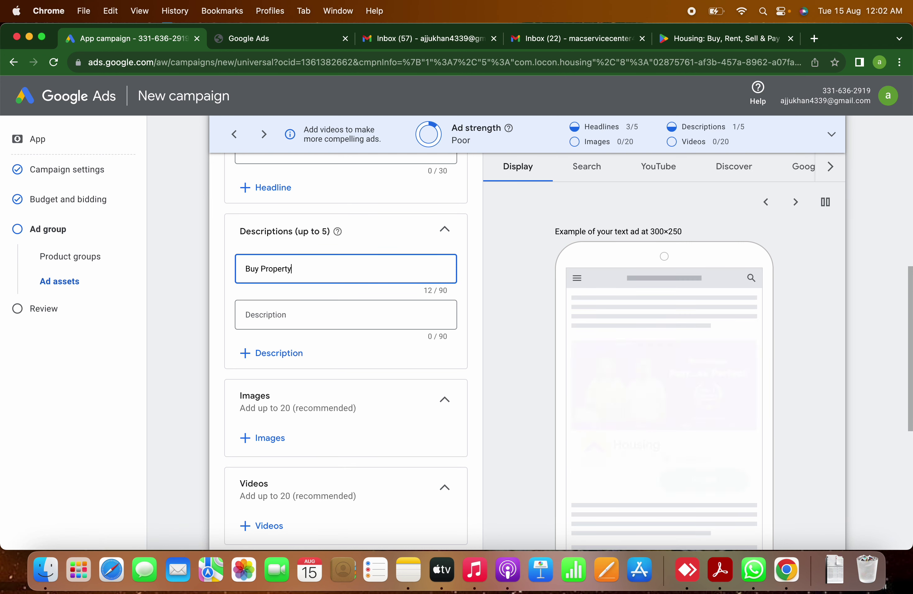
{"action": "type", "text": " And"}
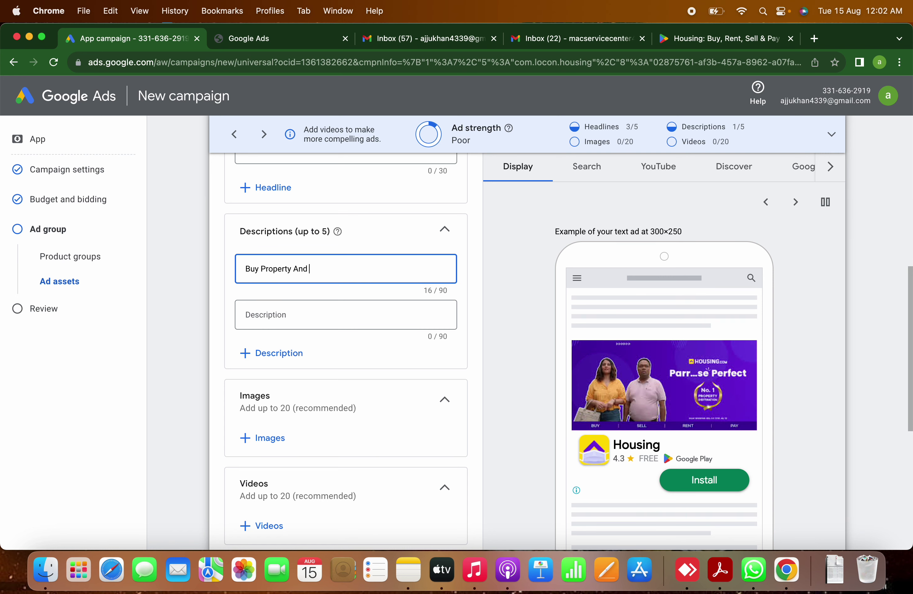
{"action": "type", "text": " House"}
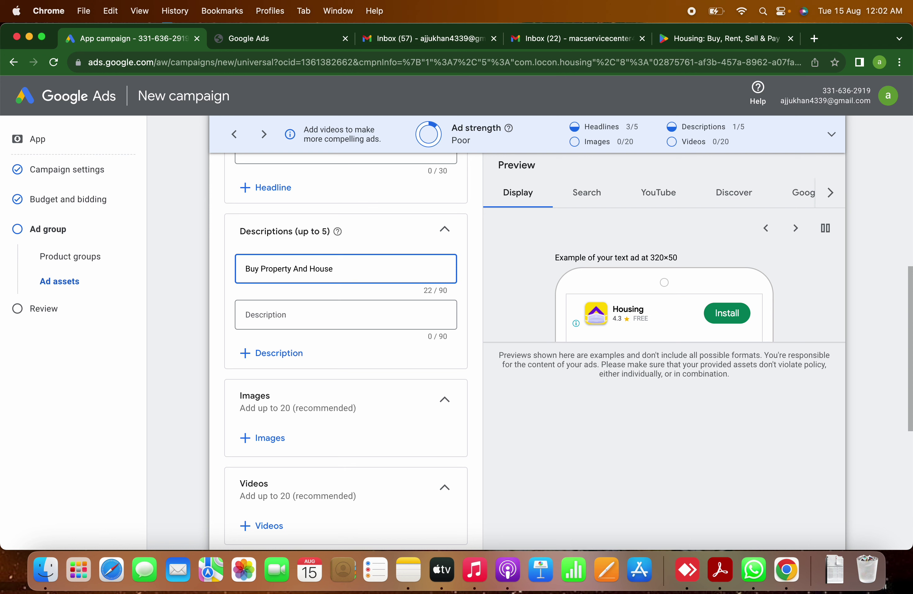
Extend the first description with "Rent At Low Budget" so it reads "Buy Property And House Rent At Low Budget".
{"action": "type", "text": " Rent A"}
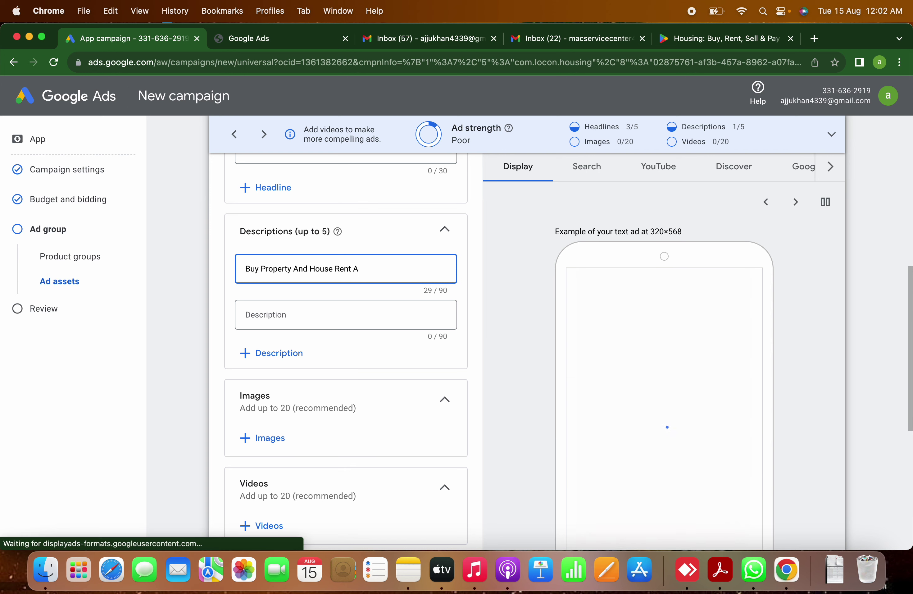
{"action": "type", "text": "t Lo"}
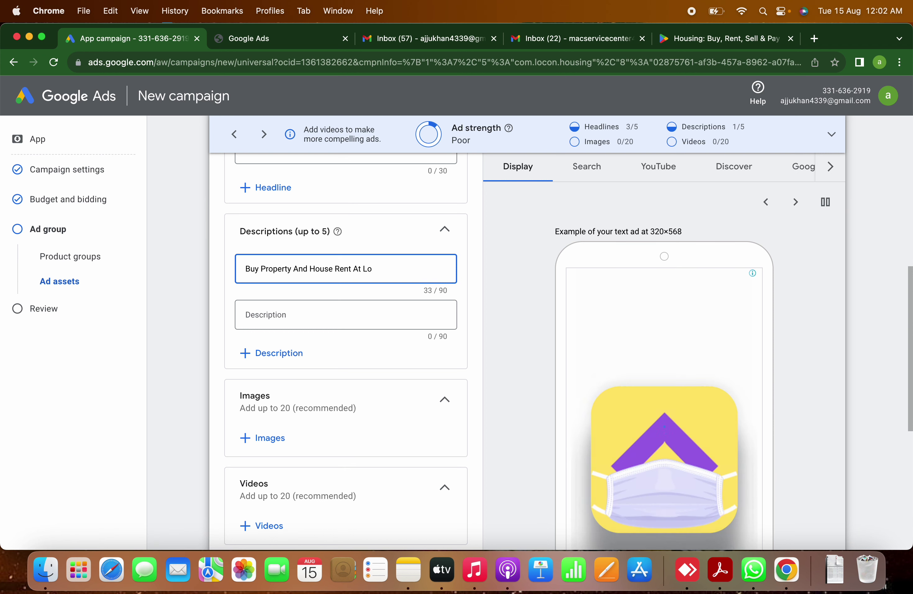
{"action": "type", "text": "w Budget"}
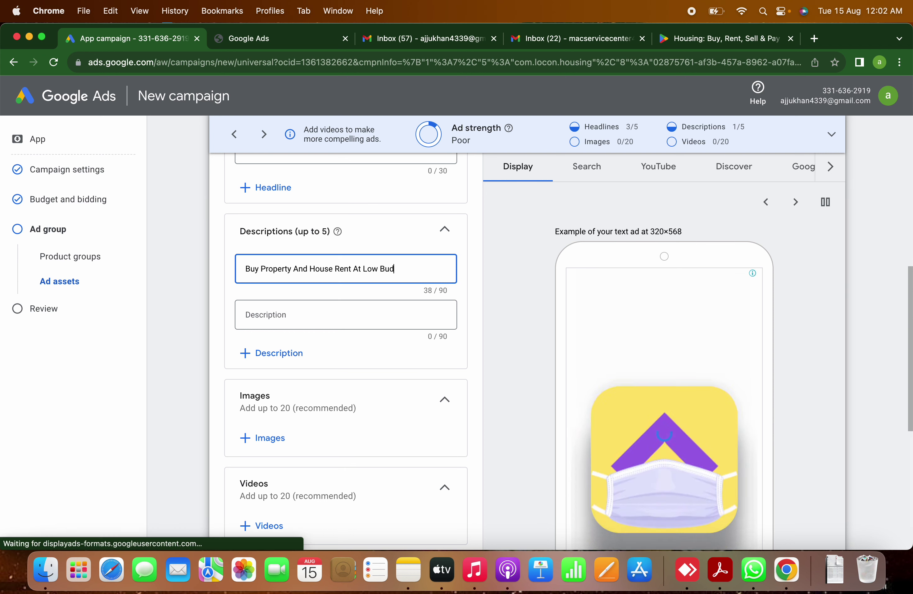
Enter "100% Best house for you" as the second description of the ad.
{"action": "left_click", "coordinate": [293, 316]}
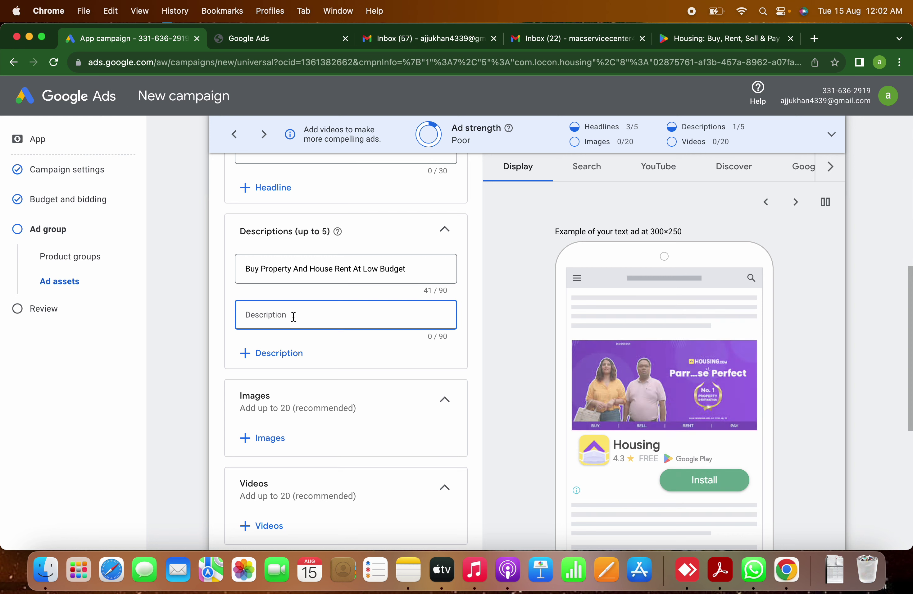
{"action": "type", "text": "10"}
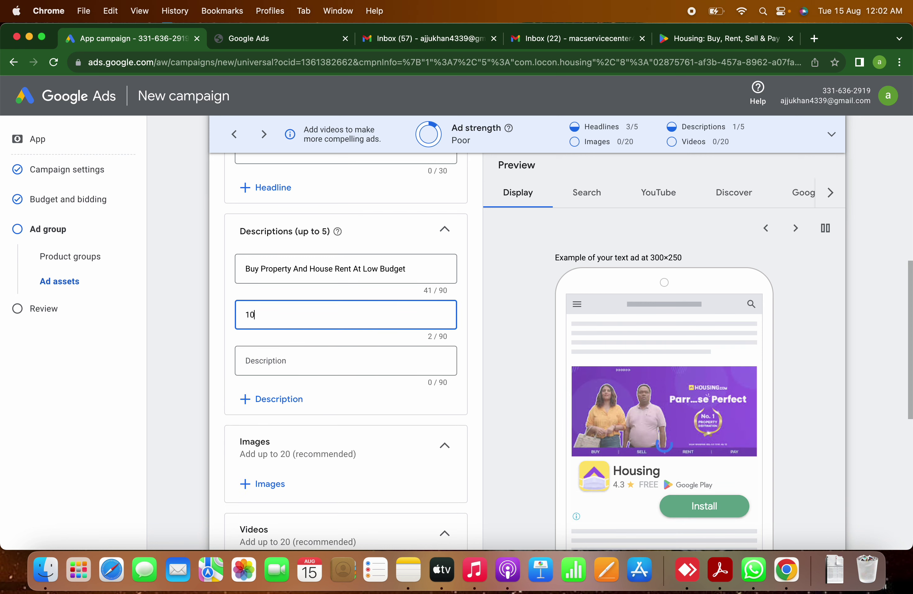
{"action": "type", "text": "0% Be"}
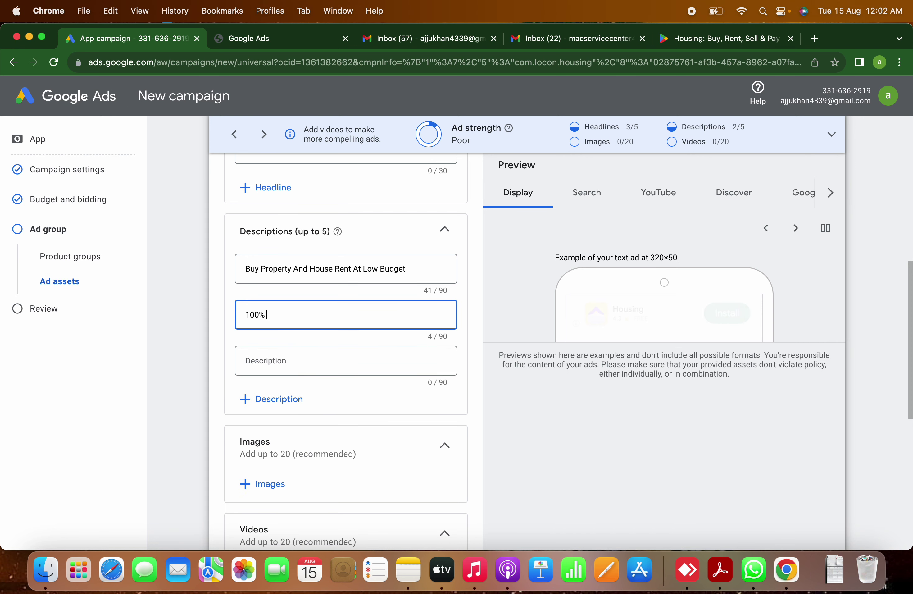
{"action": "type", "text": "st h"}
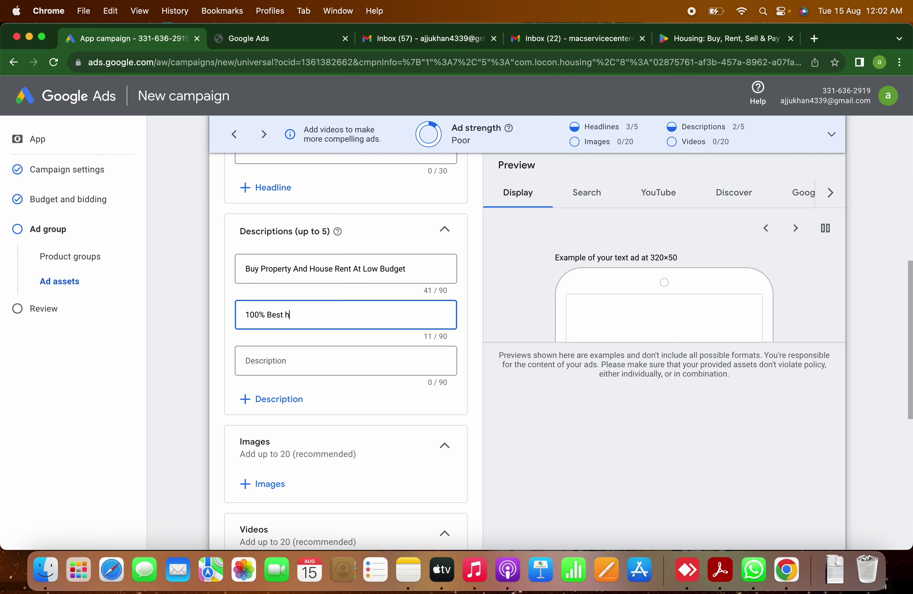
{"action": "type", "text": "ouse for you"}
{"action": "left_click", "coordinate": [497, 352]}
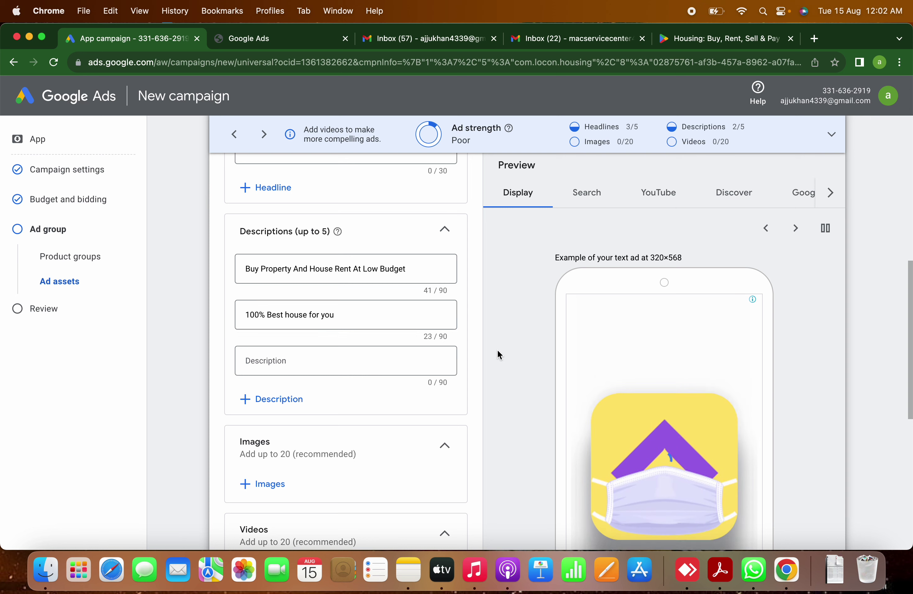
Finish the ad assets without images or videos, continue to the campaign review and publish the campaign.
{"action": "scroll", "coordinate": [497, 352], "scroll_direction": "down", "scroll_amount": 5}
{"action": "scroll", "coordinate": [498, 351], "scroll_direction": "down", "scroll_amount": 3}
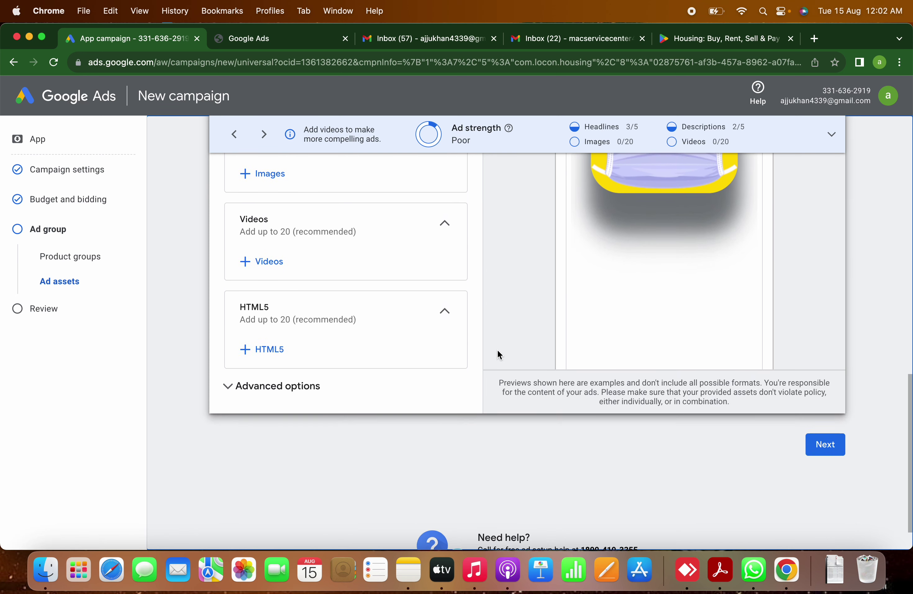
{"action": "left_click", "coordinate": [825, 432]}
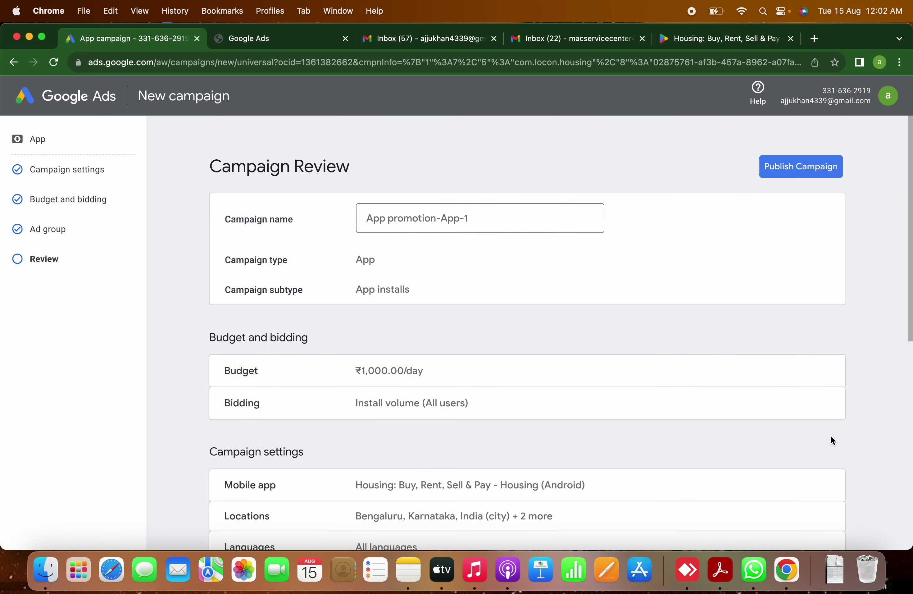
{"action": "left_click", "coordinate": [787, 172]}
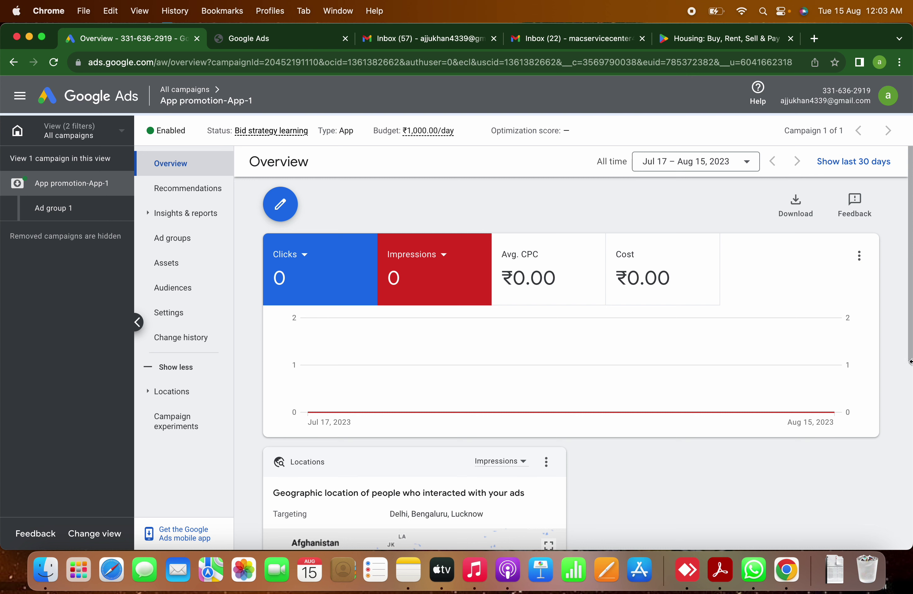
Look over the published campaign's overview and targeted locations map, and open the ad assets of Ad group 1.
{"action": "scroll", "coordinate": [909, 365], "scroll_direction": "down", "scroll_amount": 1}
{"action": "scroll", "coordinate": [693, 307], "scroll_direction": "down", "scroll_amount": 8}
{"action": "scroll", "coordinate": [722, 291], "scroll_direction": "up", "scroll_amount": 3}
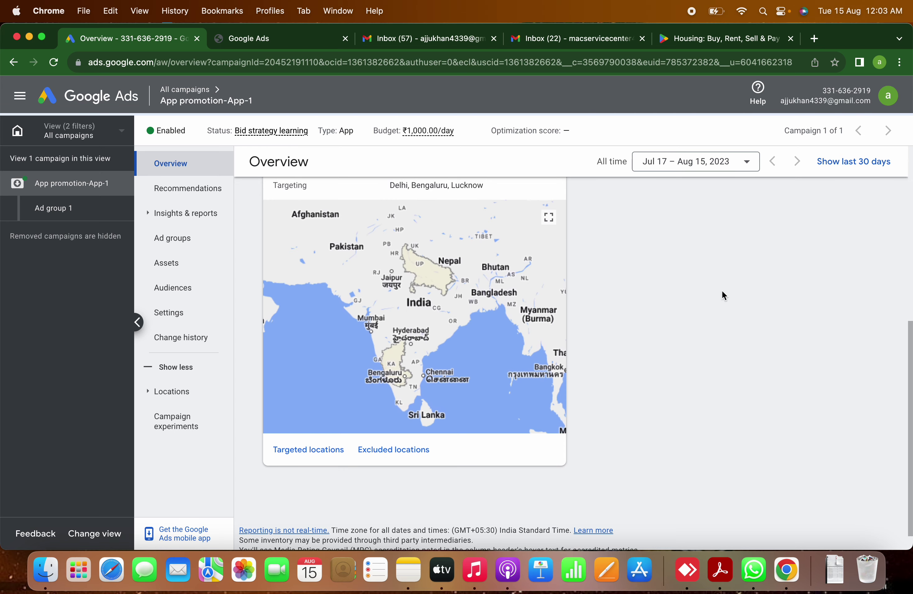
{"action": "scroll", "coordinate": [722, 291], "scroll_direction": "up", "scroll_amount": 5}
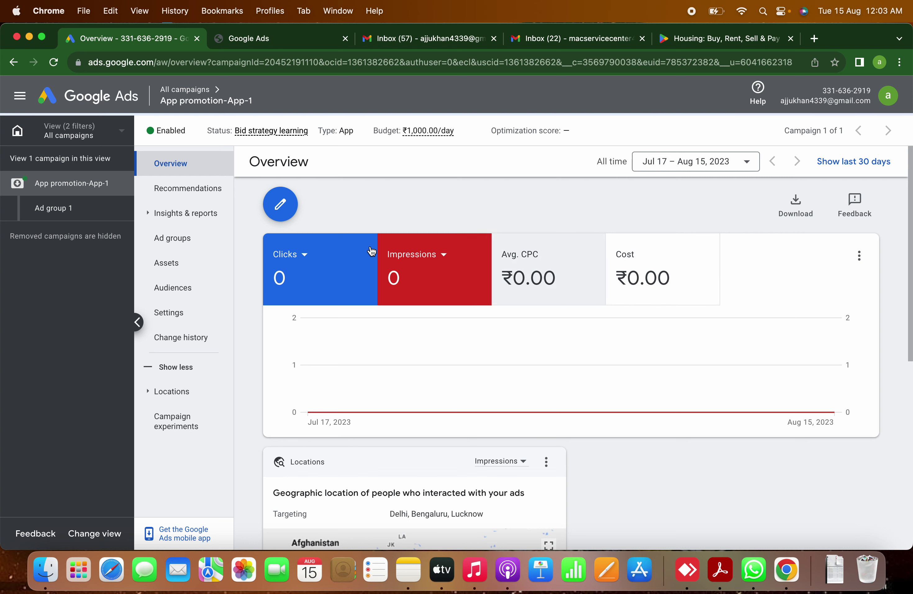
{"action": "left_click", "coordinate": [54, 208]}
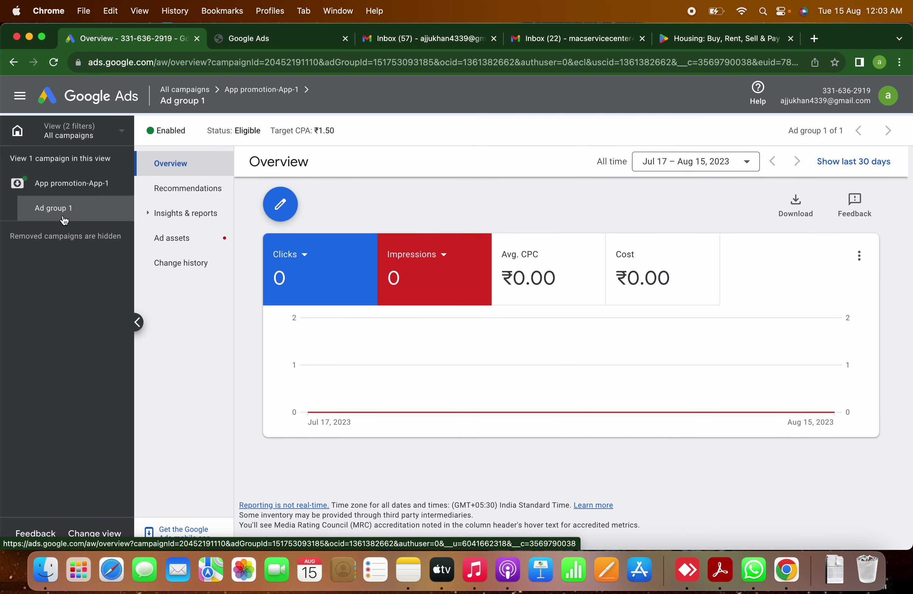
{"action": "left_click", "coordinate": [208, 240]}
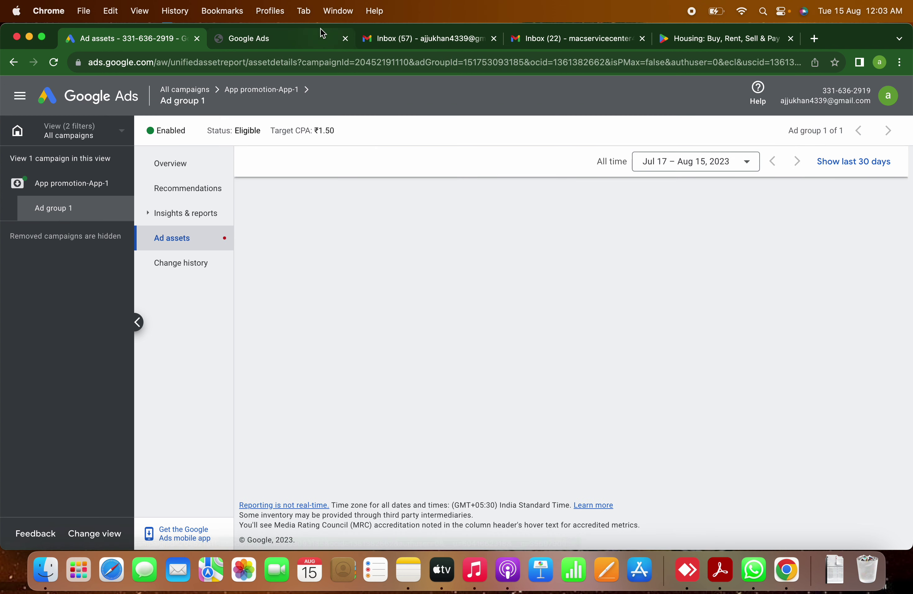
Switch to the Housing app's Google Play listing and clear the text selection on its title.
{"action": "left_click", "coordinate": [698, 35]}
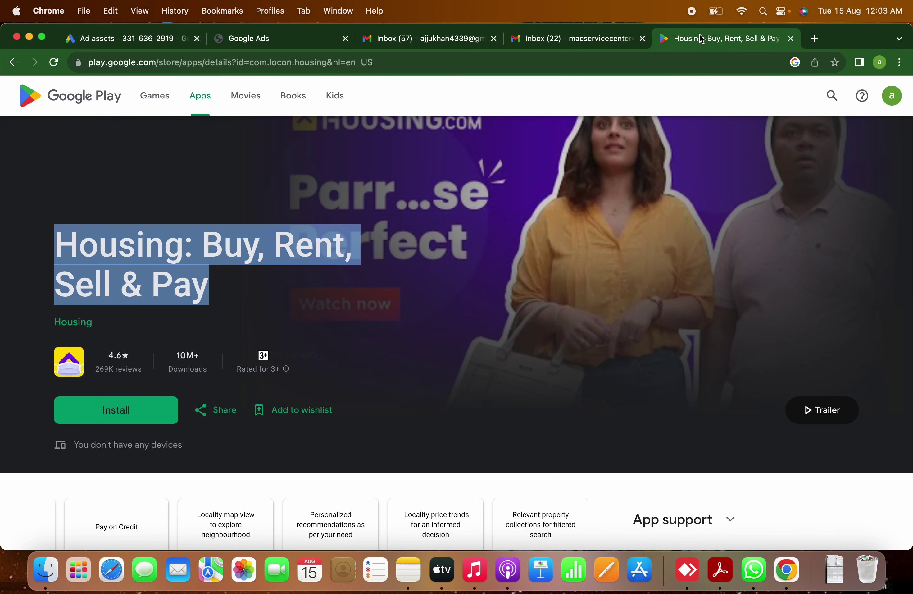
{"action": "left_click", "coordinate": [514, 204]}
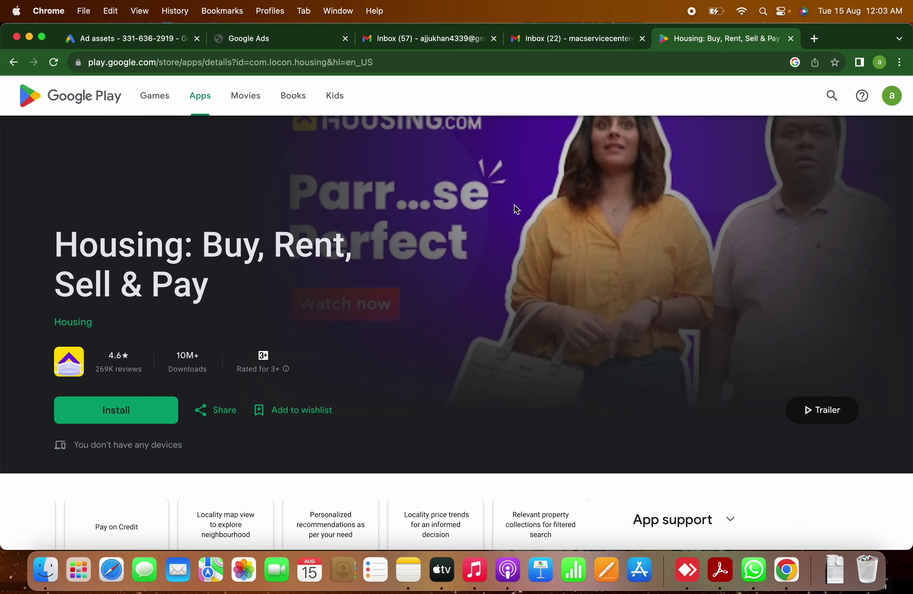